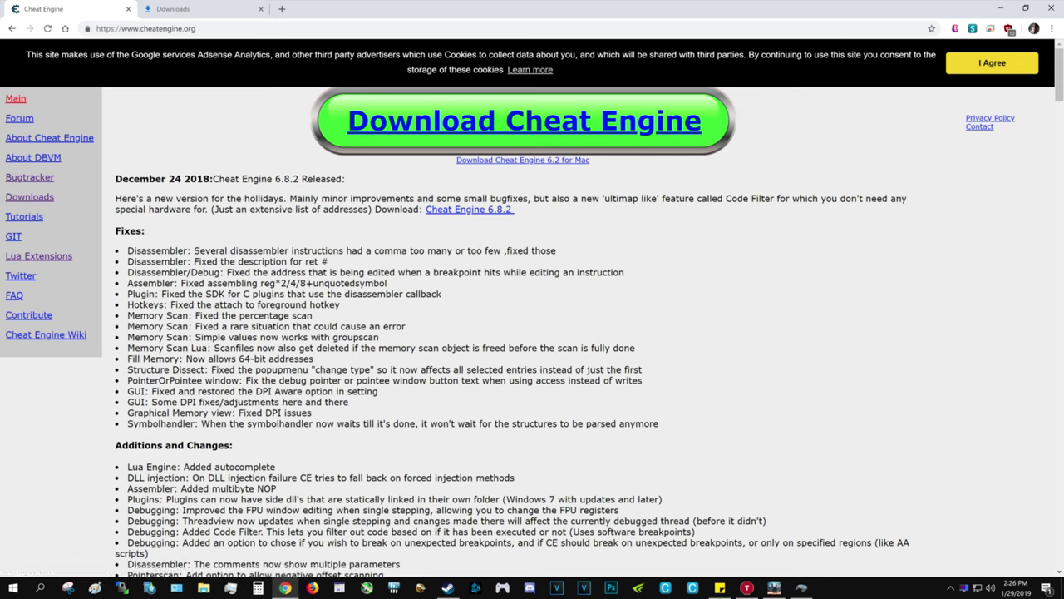
Turn off Avira's real-time protection before downloading Cheat Engine.
left_click(950, 587)
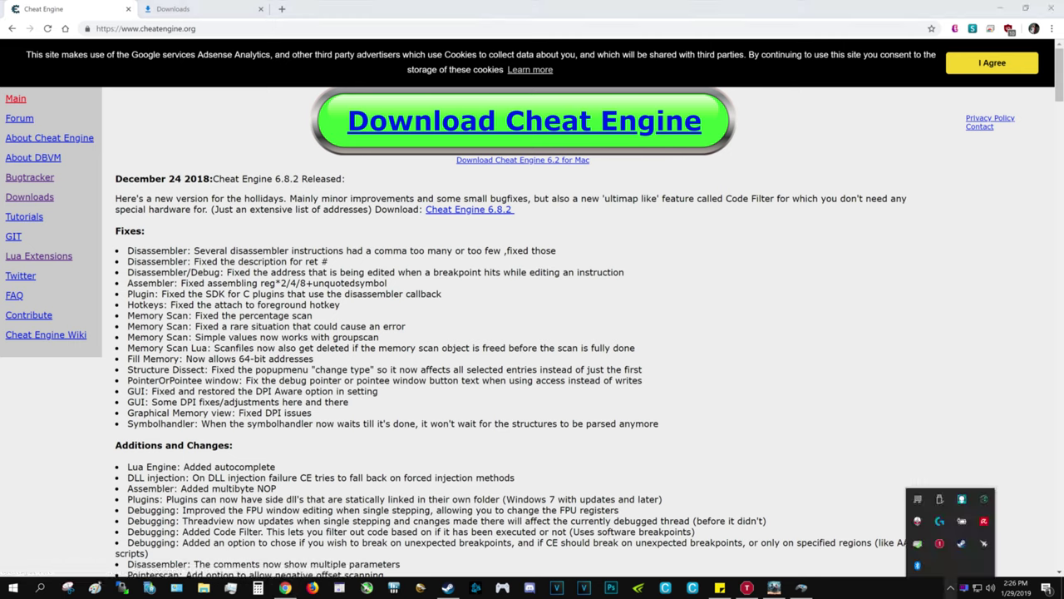
right_click(917, 566)
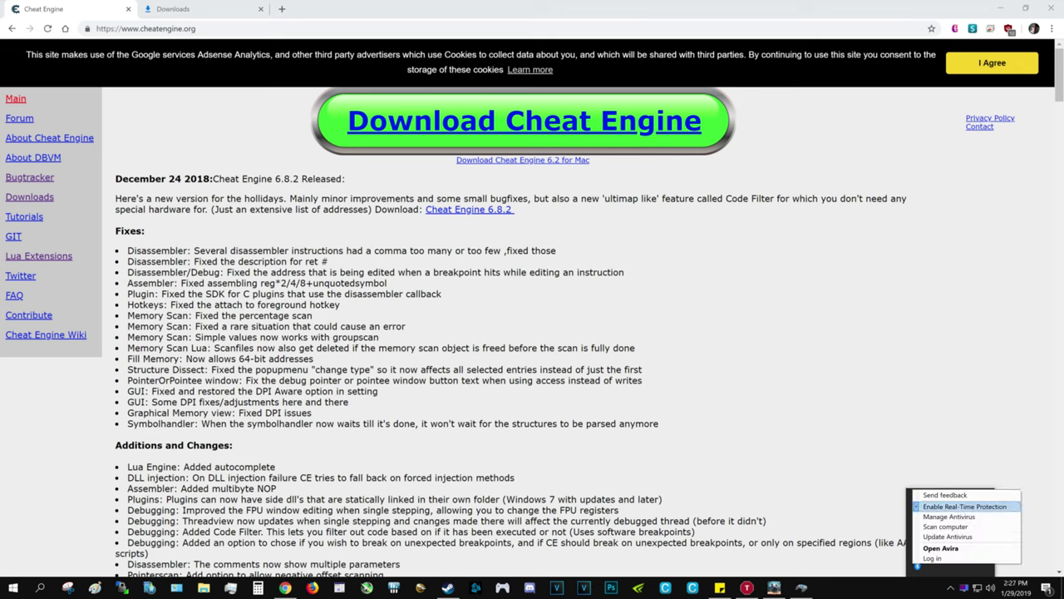
left_click(964, 506)
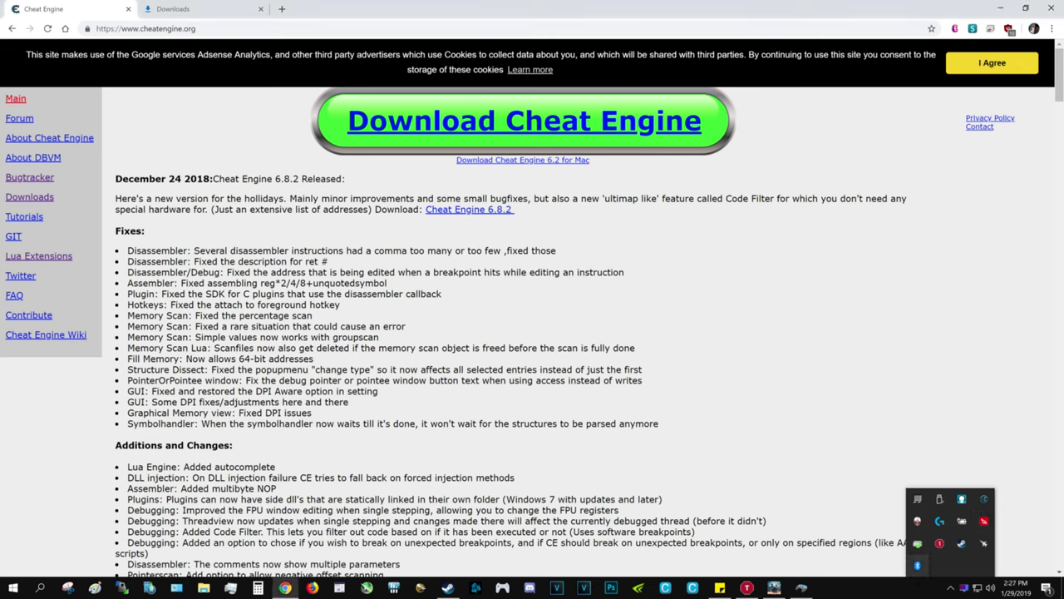
left_click(951, 587)
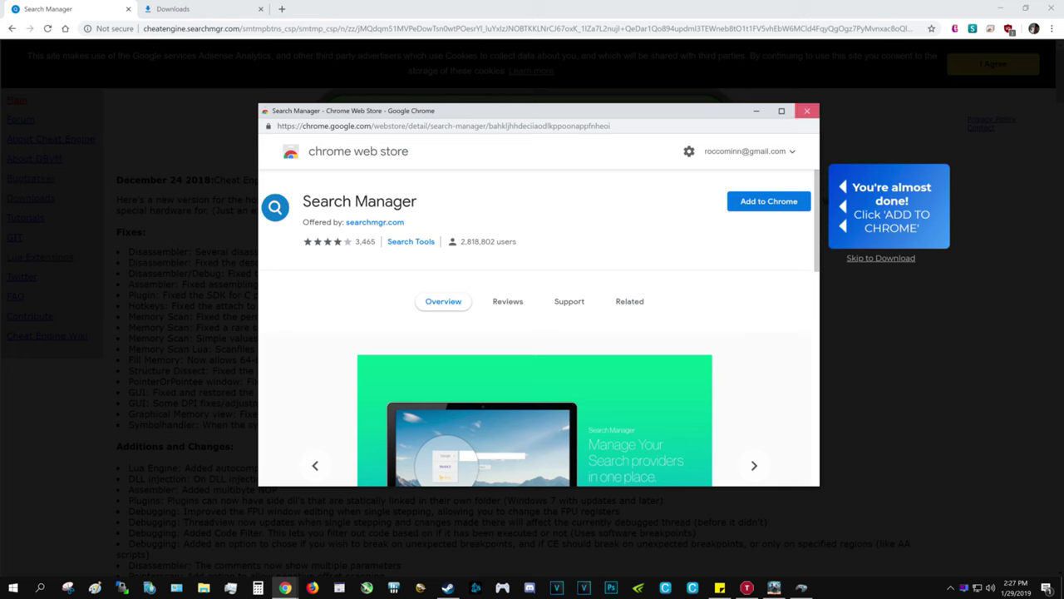
Dismiss the Search Manager extension offer and skip ahead to downloading the Cheat Engine installer.
left_click(807, 111)
left_click(191, 564)
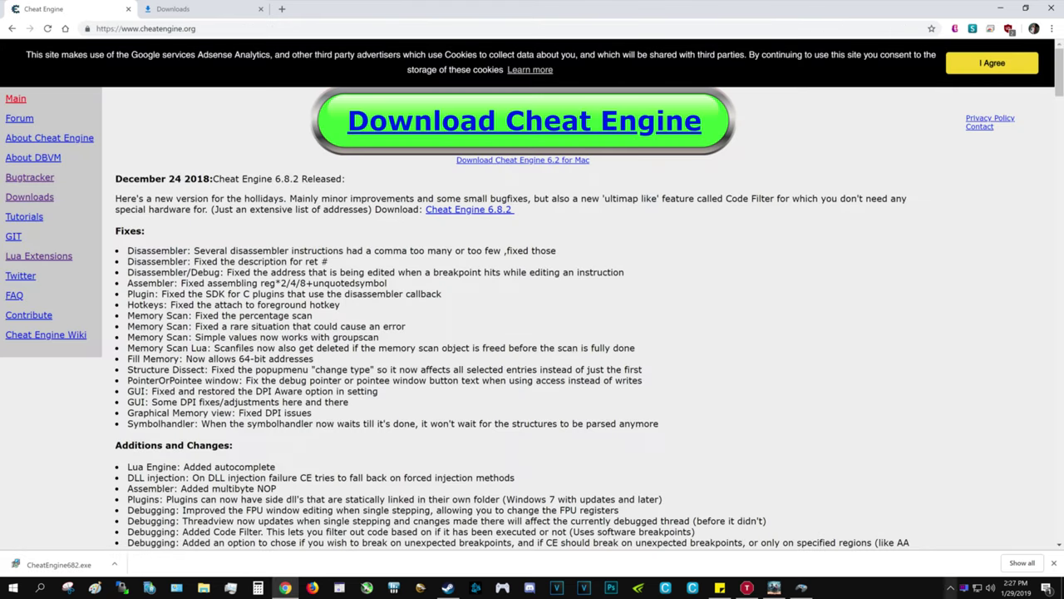
Check the state of Avira's real-time protection without changing it.
left_click(950, 587)
right_click(984, 521)
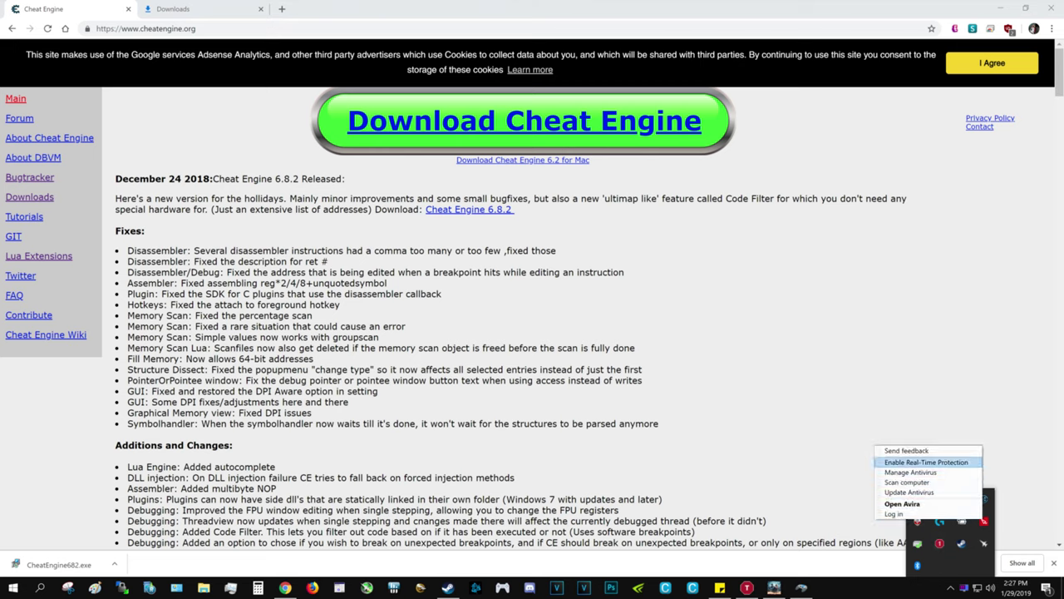
left_click(873, 366)
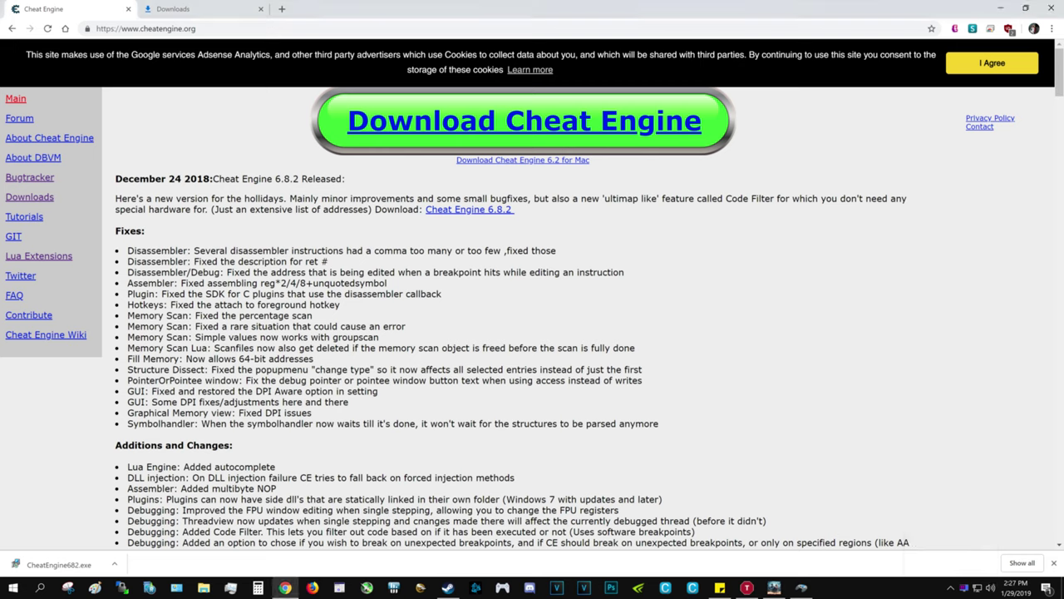
Run the downloaded CheatEngine682.exe installer and accept the license agreement in the setup wizard.
left_click(59, 564)
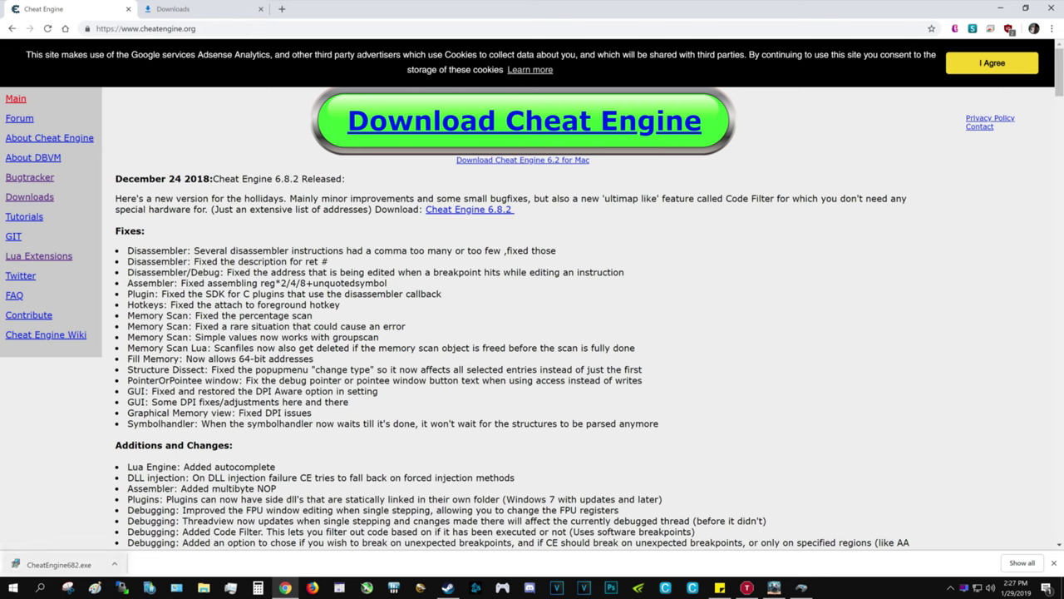
left_click(58, 565)
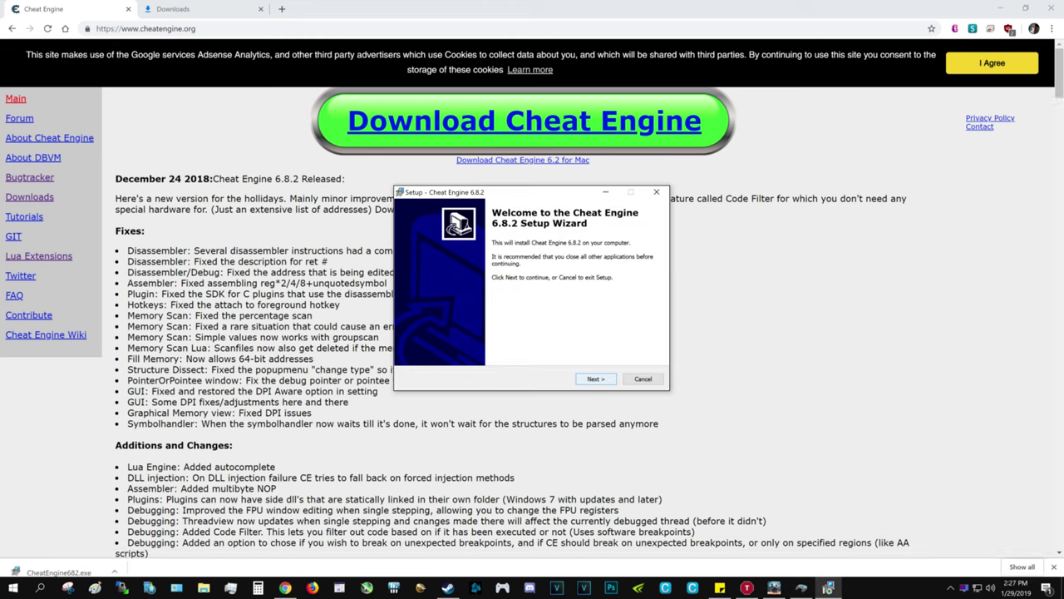
left_click(595, 379)
left_click(421, 346)
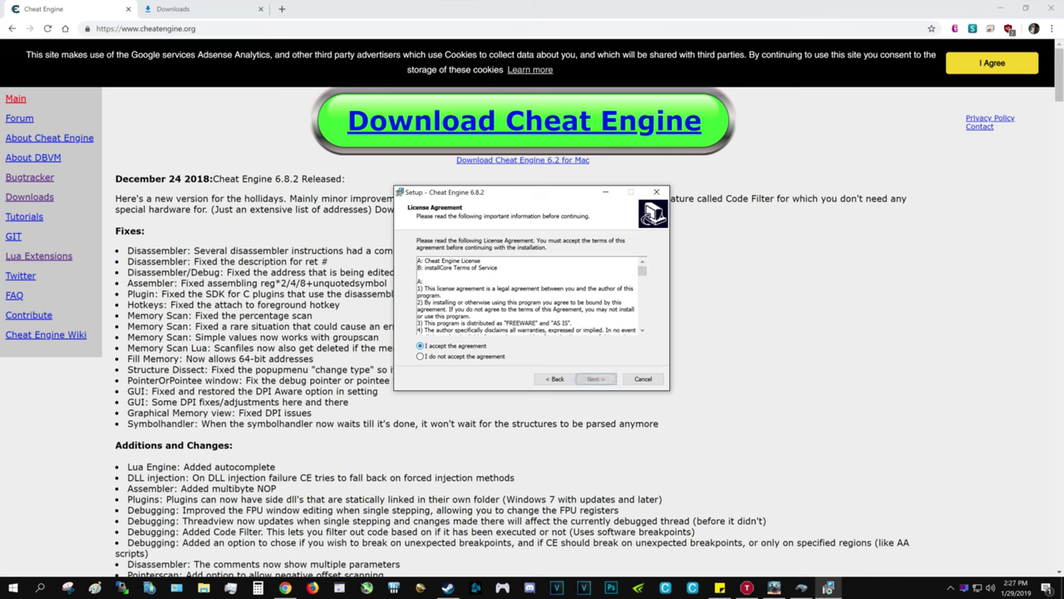
left_click(595, 379)
Keep the default destination, the Cheat Engine 6.8.2 Start Menu folder and the preselected additional tasks in the setup wizard.
left_click(595, 380)
key("Return")
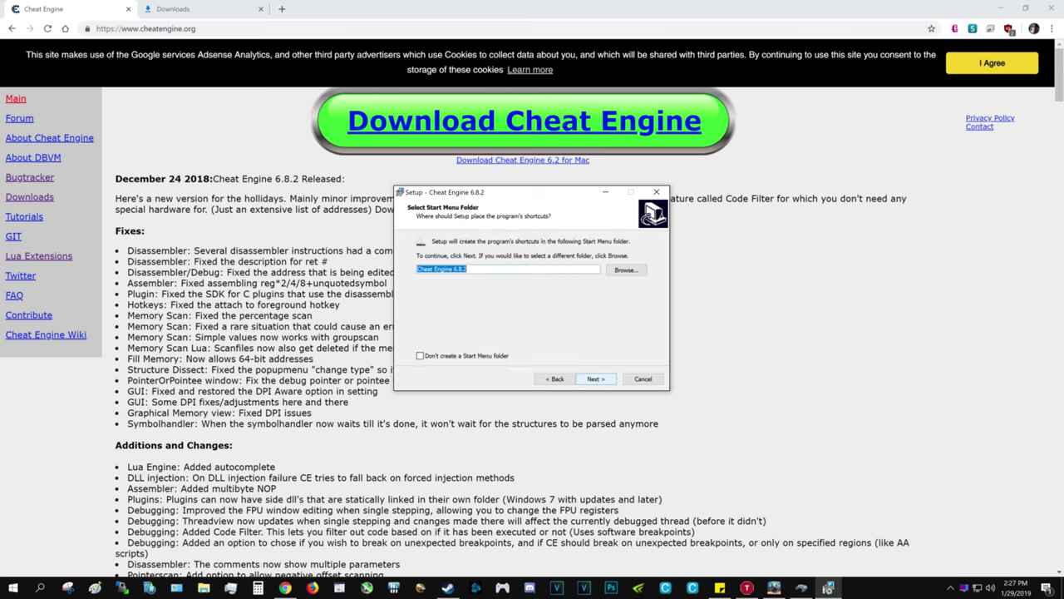
key("Return")
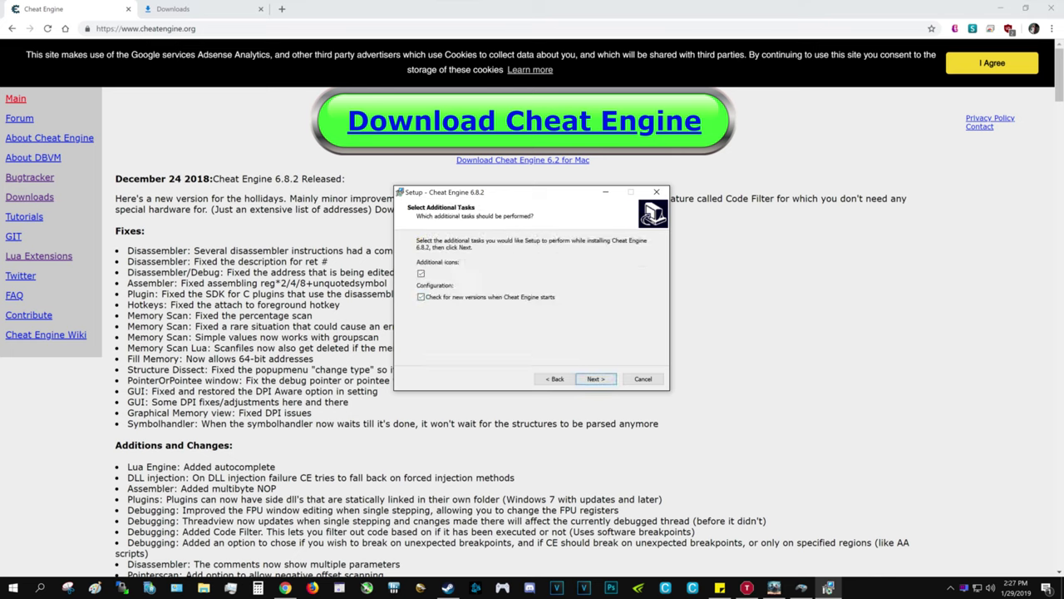
key("Return")
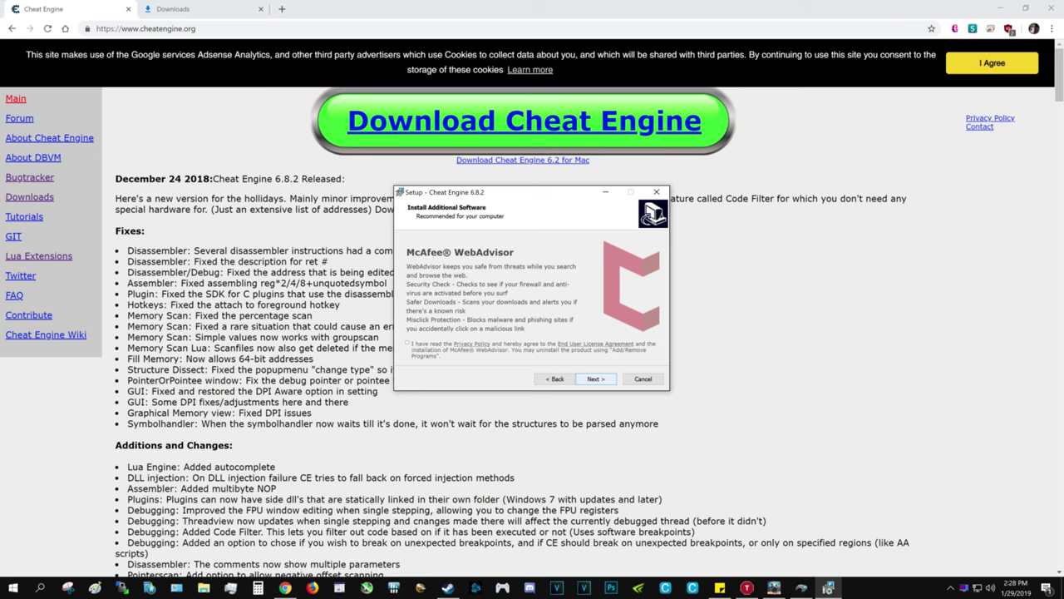
Decline the McAfee WebAdvisor offer, install Cheat Engine 6.8.2 and finish setup with Reset settings and Launch Cheat Engine 6.8.2 ticked.
left_click(596, 379)
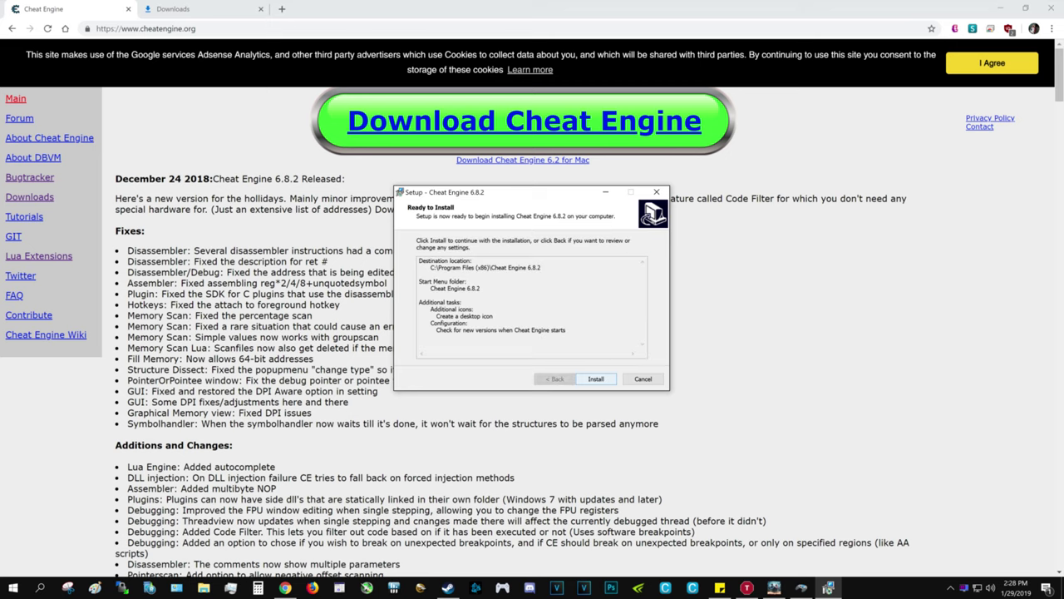
left_click(596, 378)
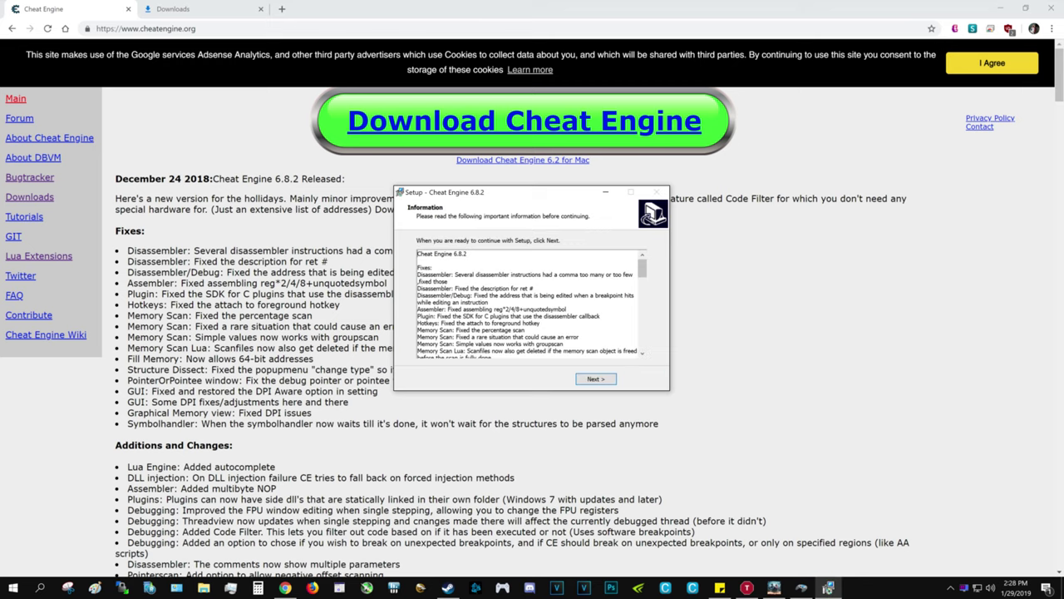
left_click(596, 378)
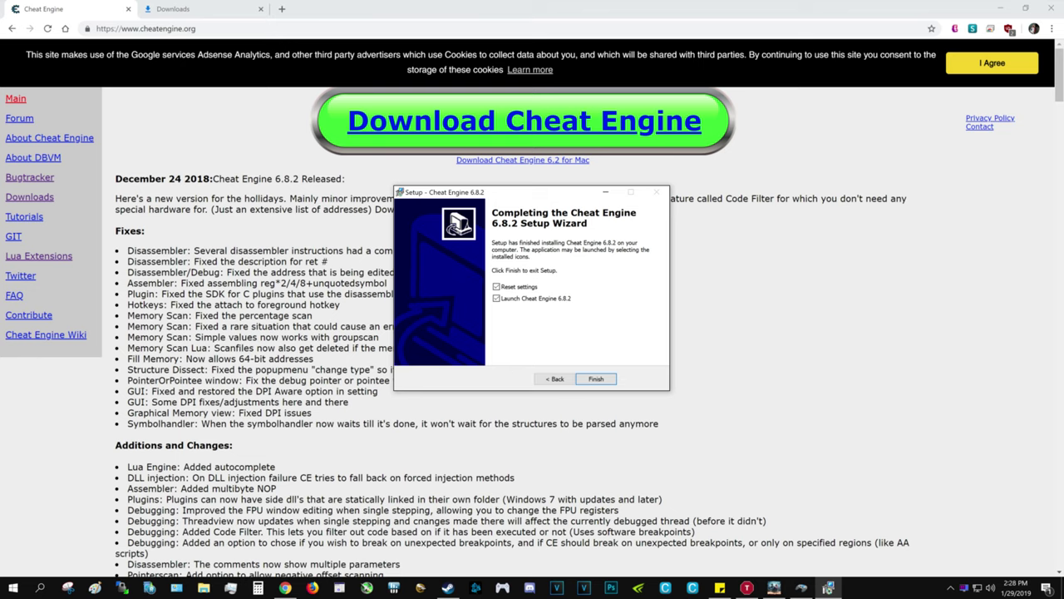
left_click(596, 378)
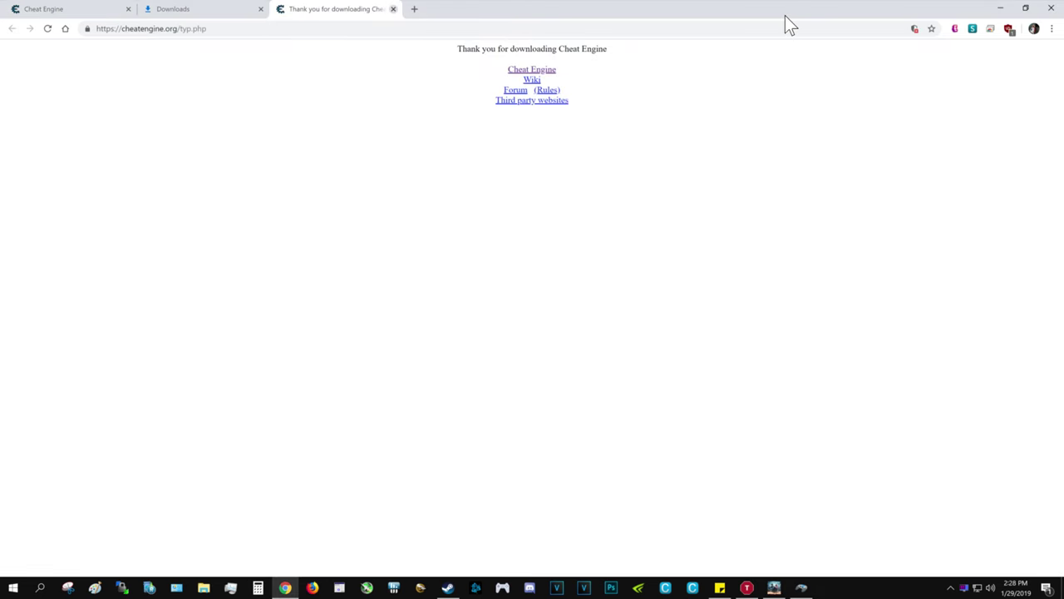
Close the thank-you web page and launch Cheat Engine 6.8.2 by searching Windows for "cheat".
key("ctrl+w")
left_click(100, 9)
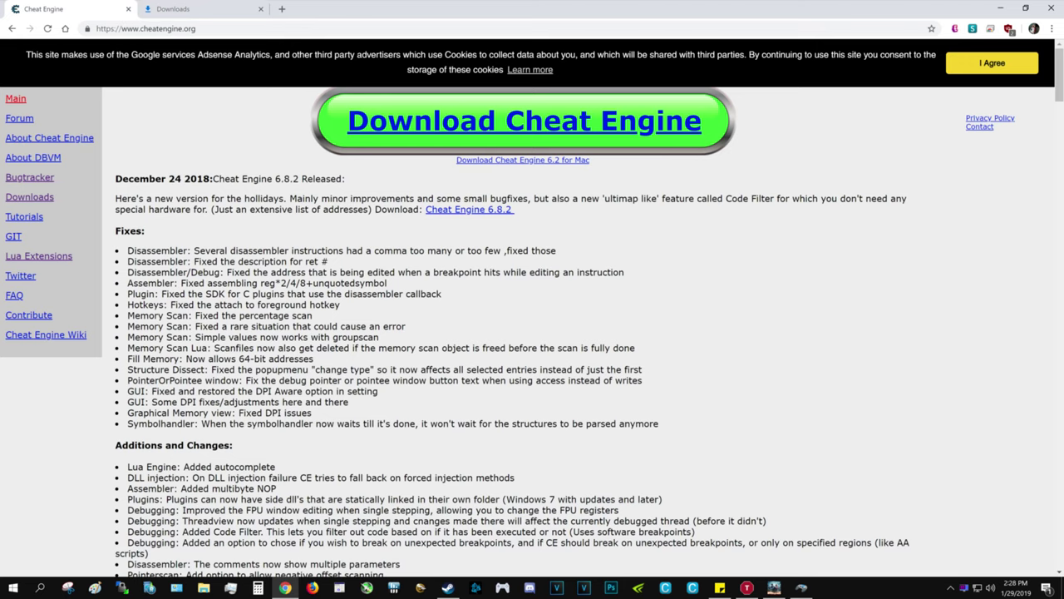
left_click(39, 587)
type("c")
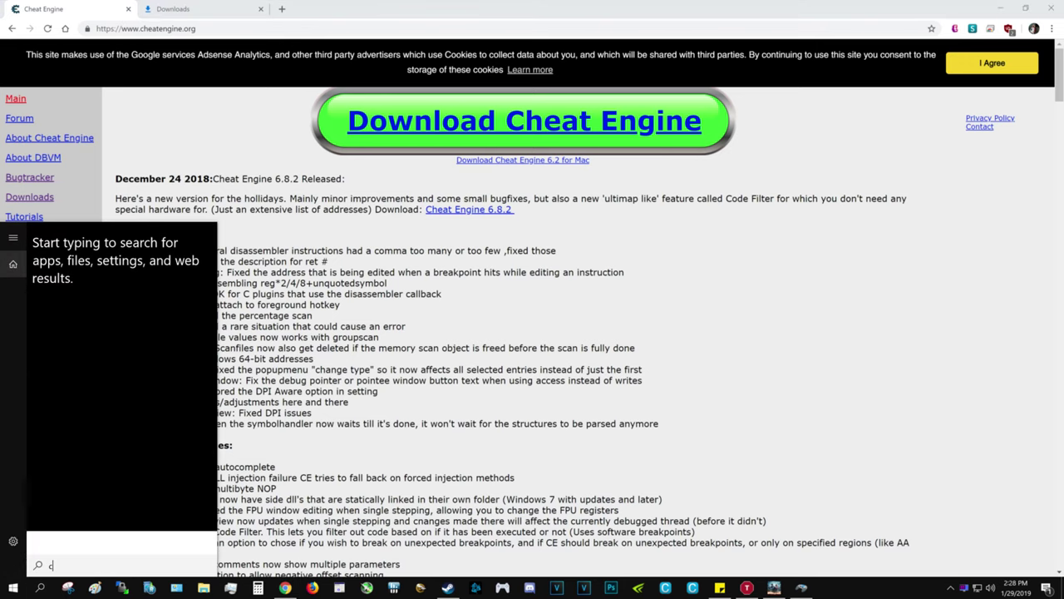
type("heat")
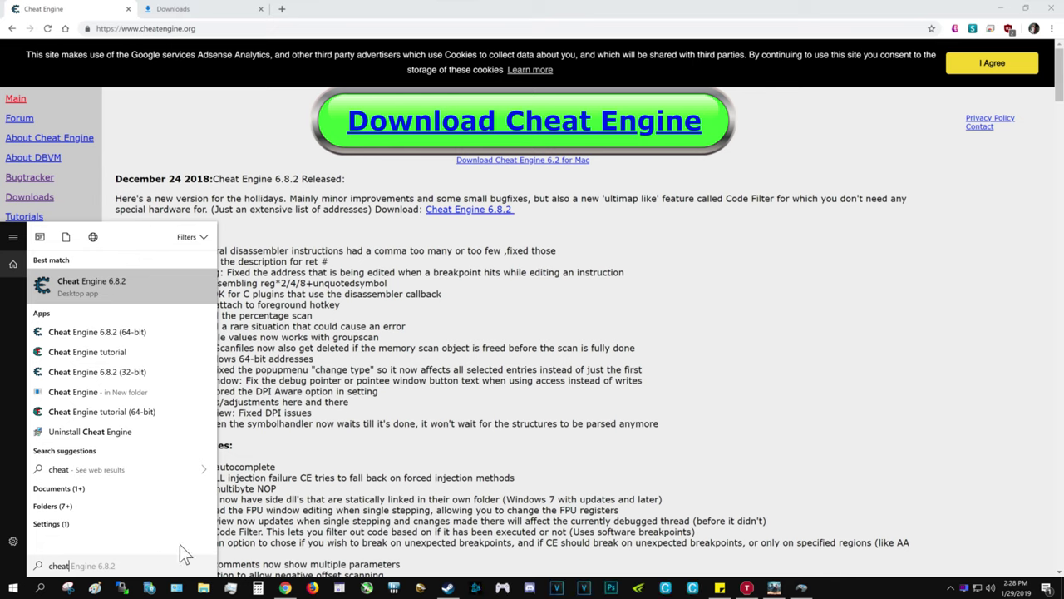
key("Return")
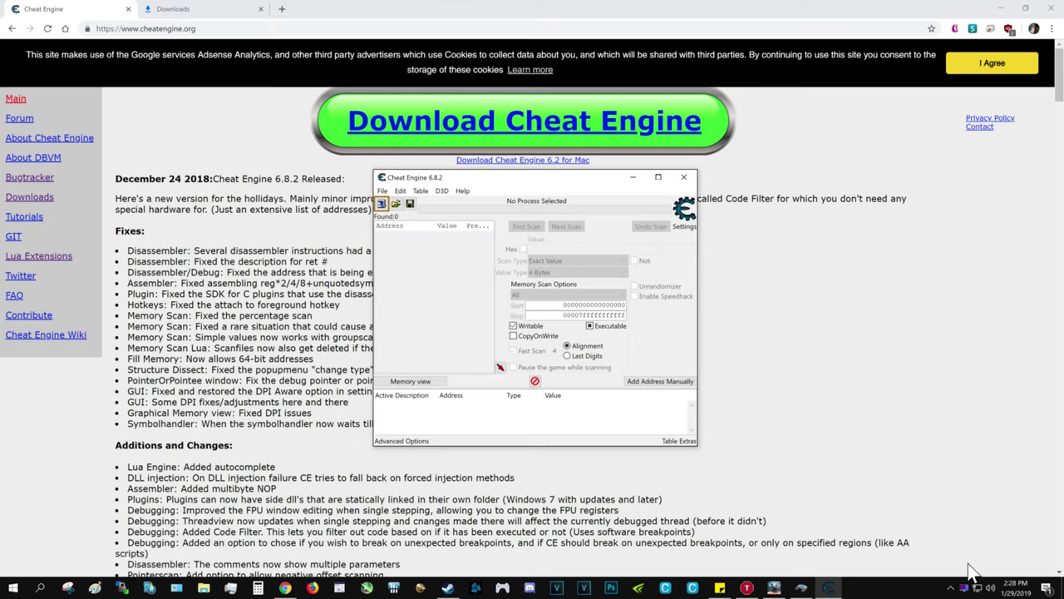
Check in the Steam library and among the open windows that RESIDENT EVIL 2 is running, with Cheat Engine back in view.
left_click(447, 587)
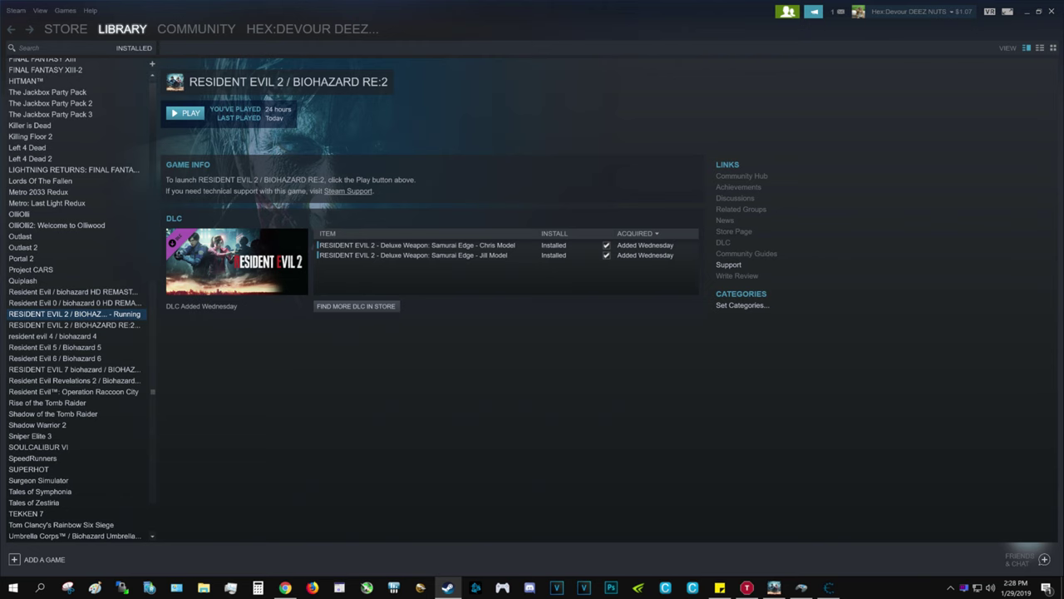
left_click(285, 588)
left_click(829, 587)
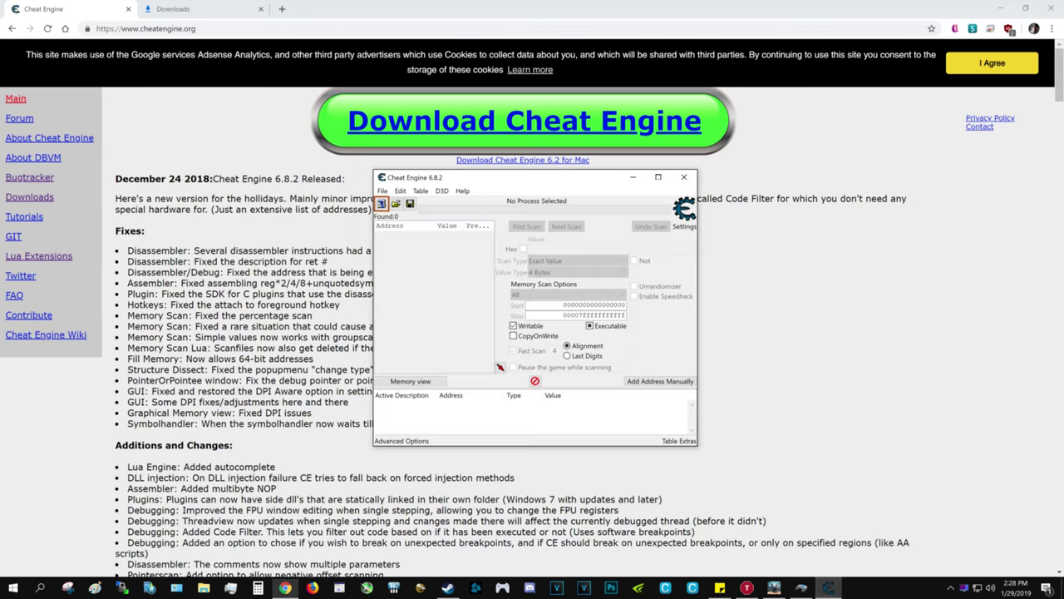
left_click_drag(523, 183, 298, 254)
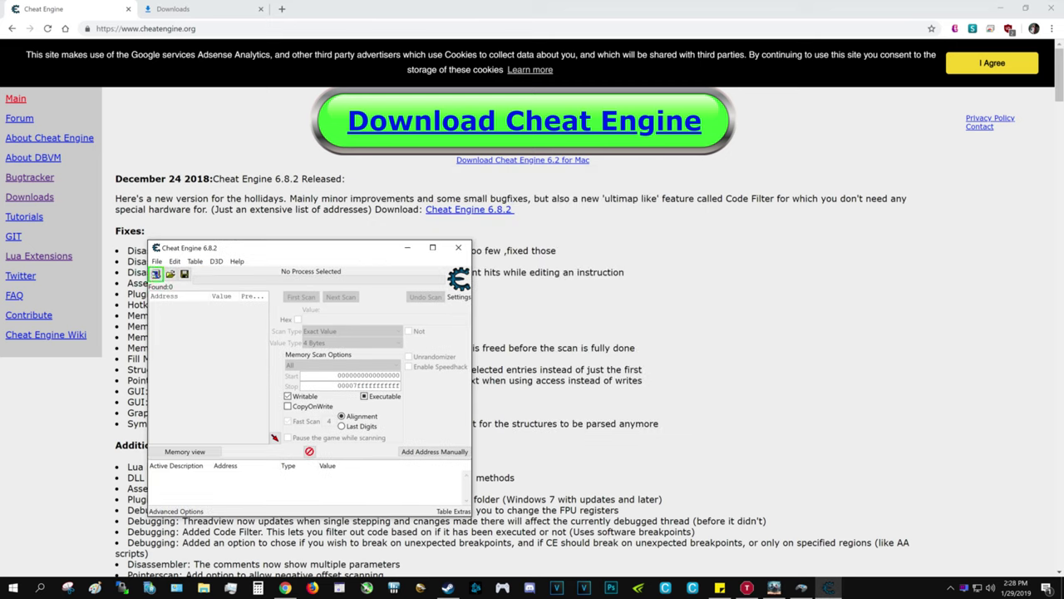
mouse_move(775, 588)
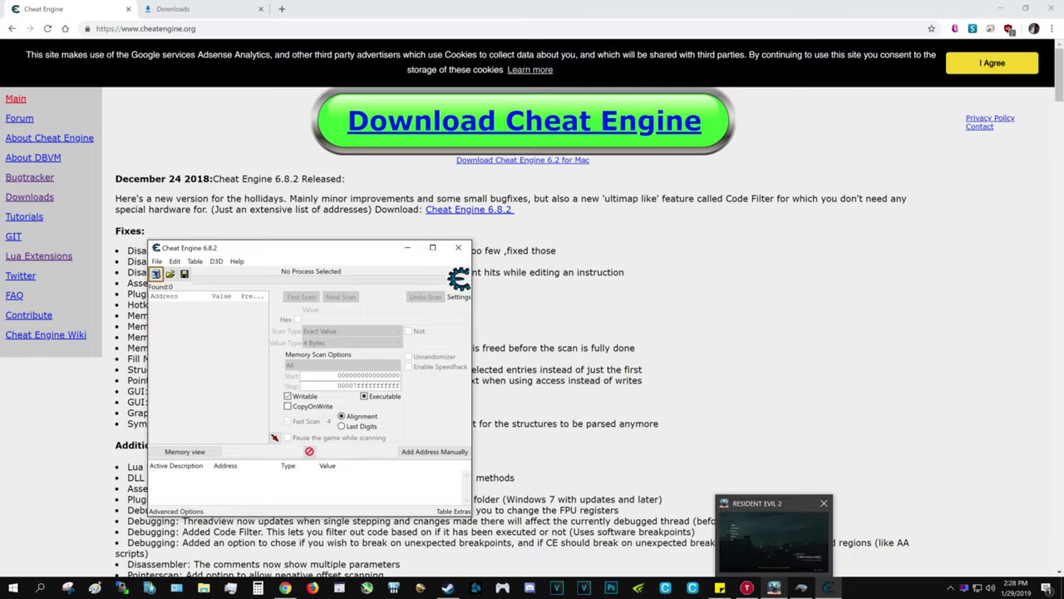
mouse_move(773, 537)
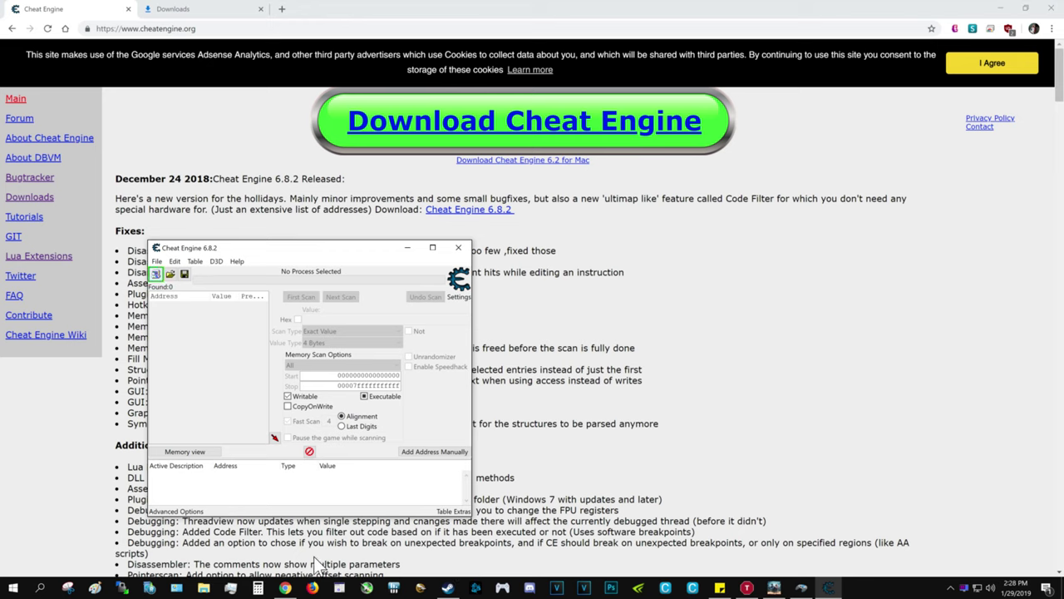
Enlarge Cheat Engine's process list and open the RESIDENT EVIL 2 process.
key("ctrl+p")
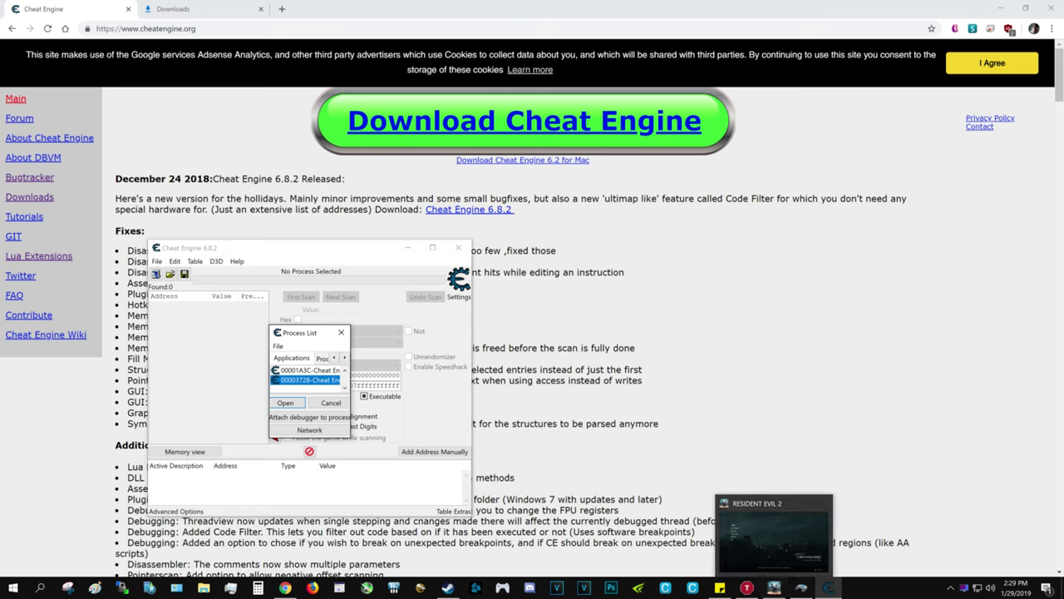
left_click_drag(306, 332, 211, 188)
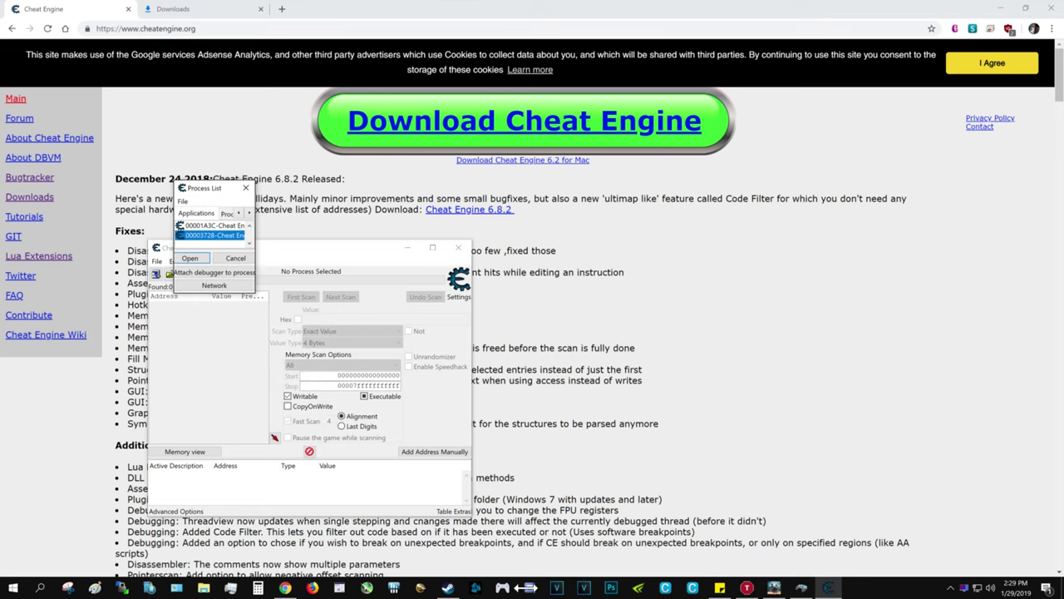
left_click_drag(254, 291, 533, 488)
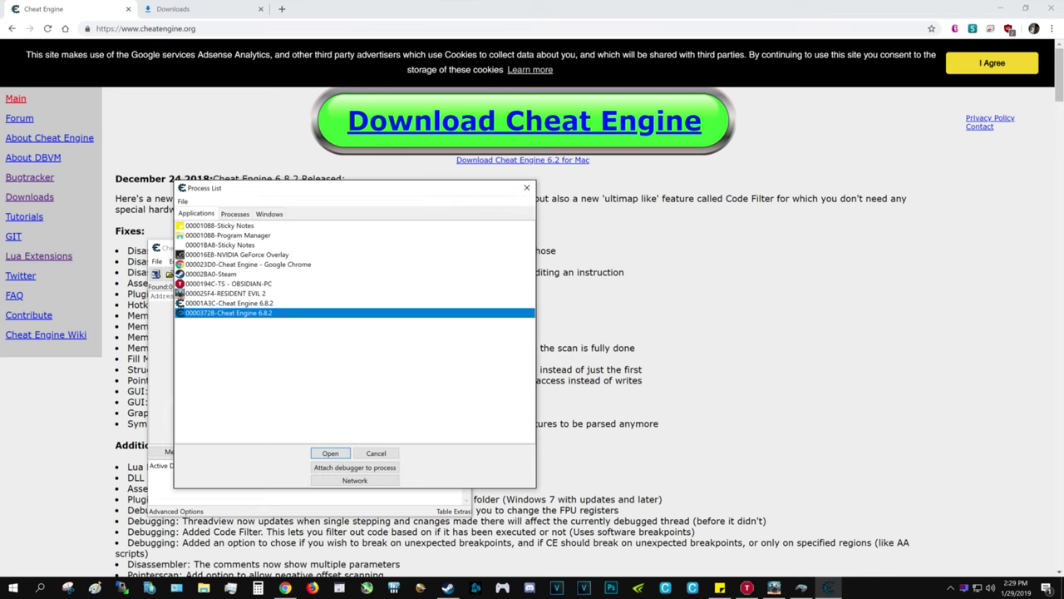
left_click(225, 293)
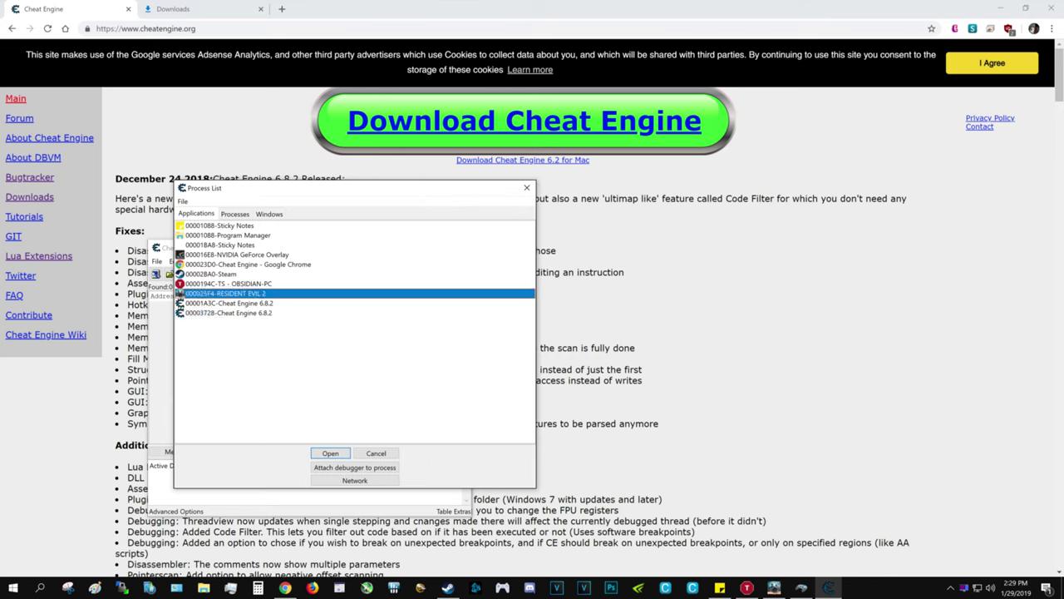
left_click(526, 187)
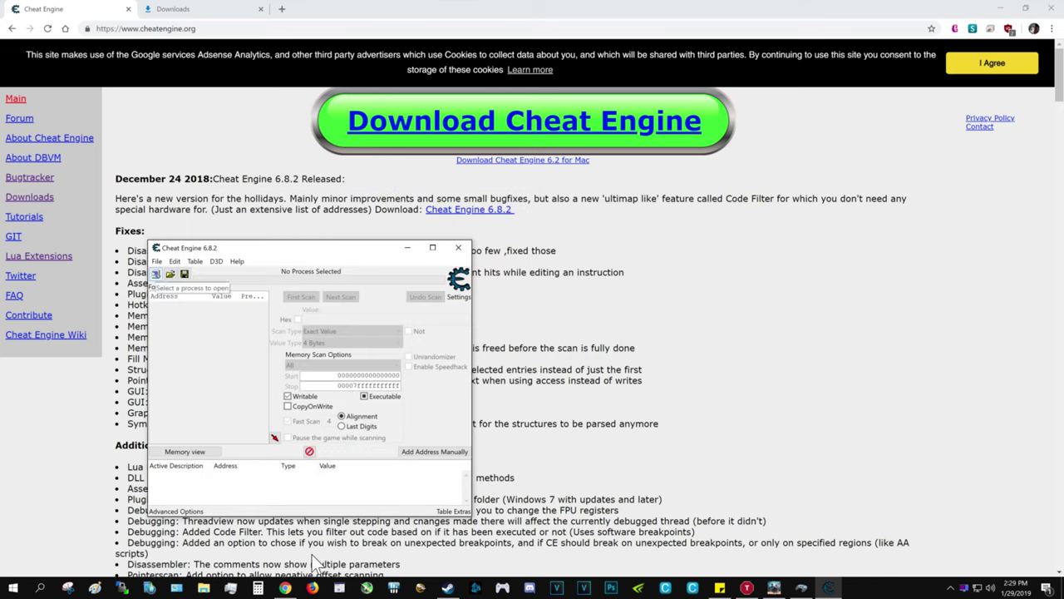
left_click(156, 276)
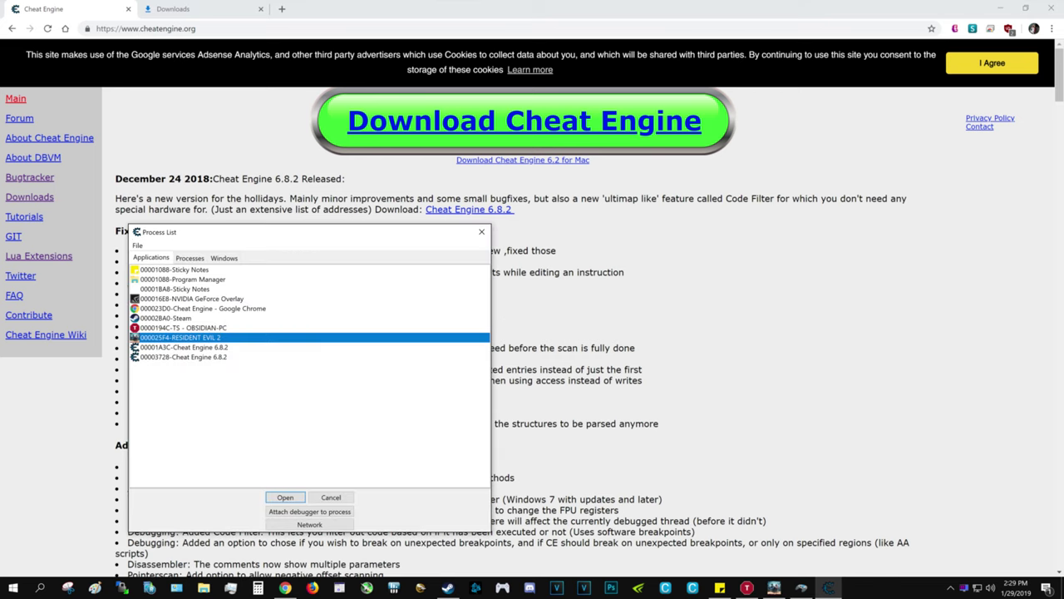
key("Return")
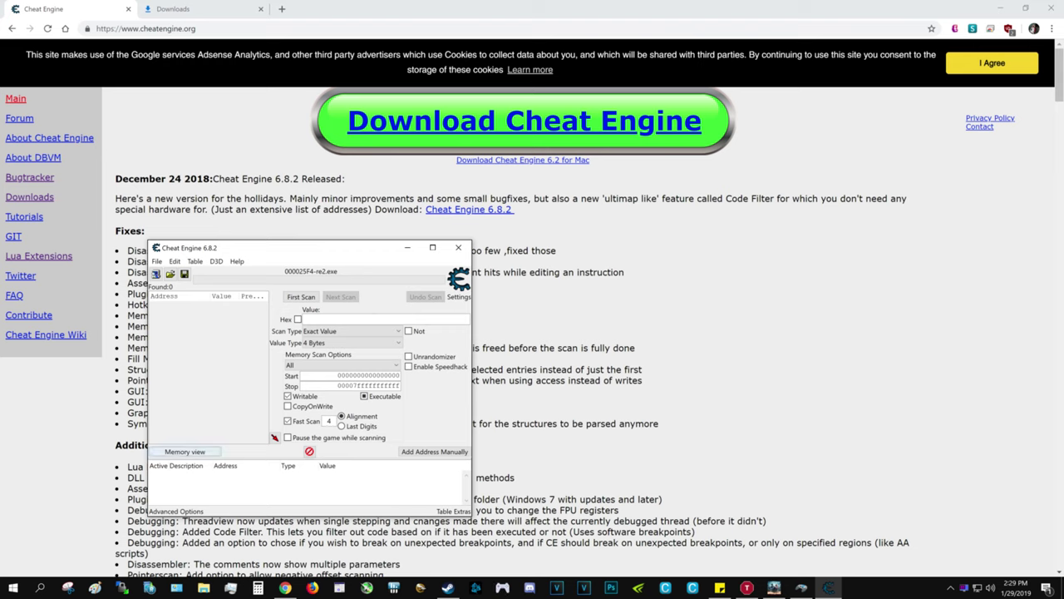
Open the Memory Viewer for the attached game process and enlarge its window to show more of the memory.
left_click(185, 452)
left_click_drag(521, 251, 210, 251)
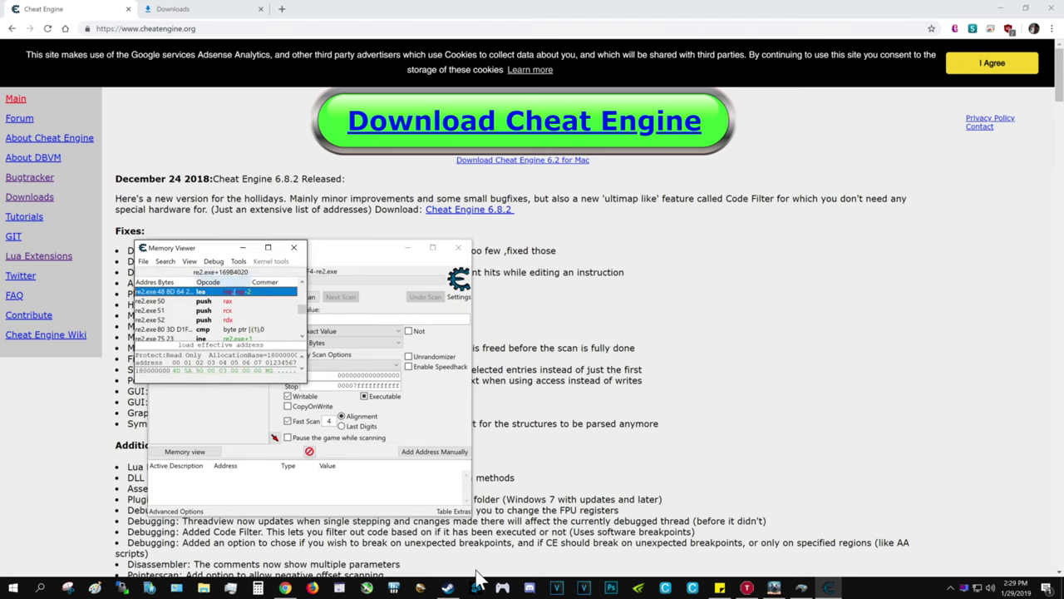
left_click_drag(306, 383, 489, 524)
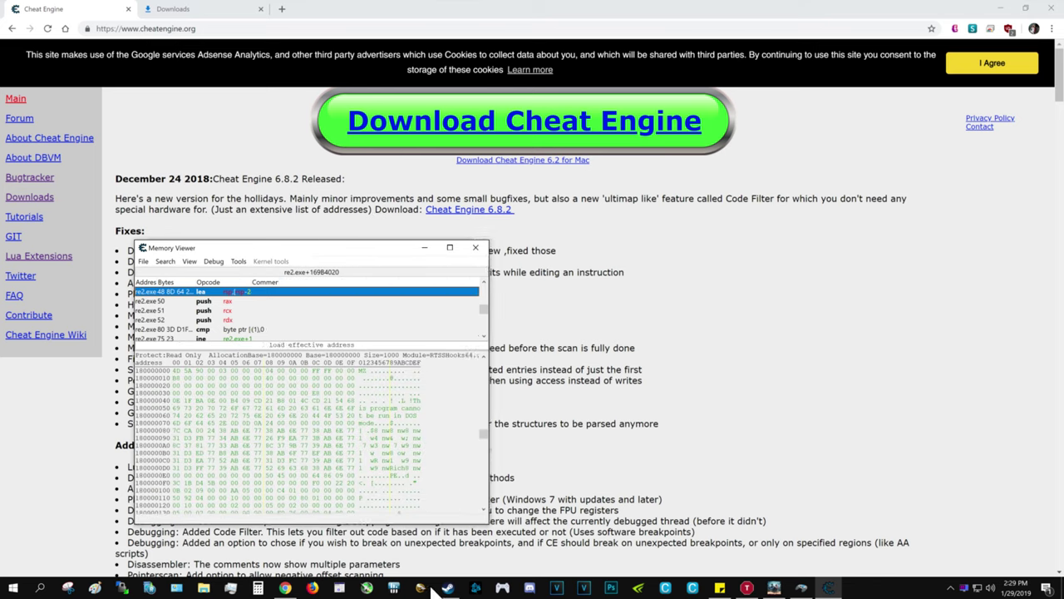
Go to address 14E1E0768 from the sticky note in the Memory Viewer's disassembly.
right_click(216, 293)
left_click(250, 301)
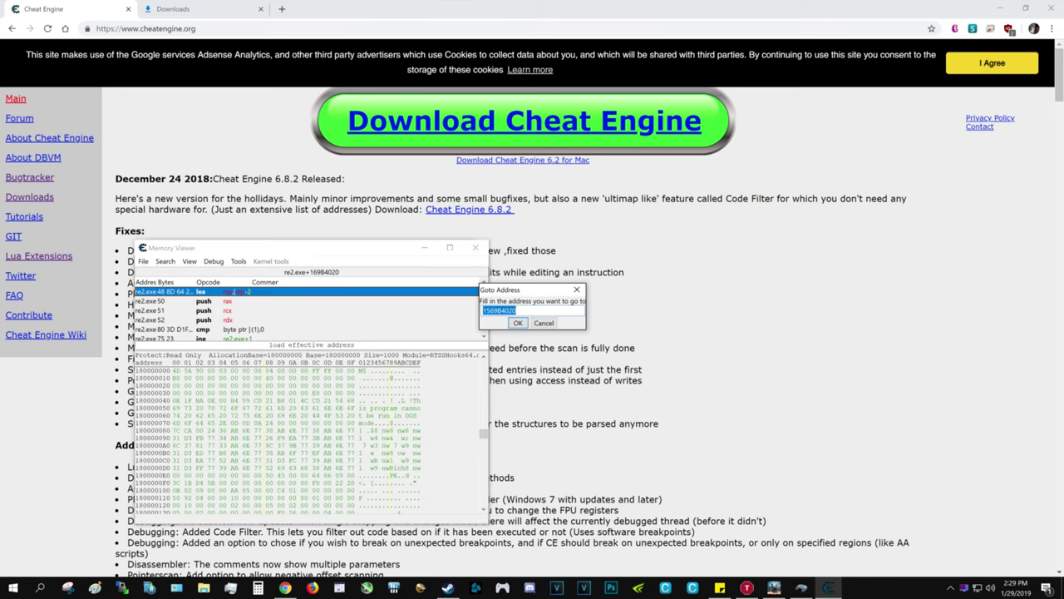
key("BackSpace")
left_click(720, 587)
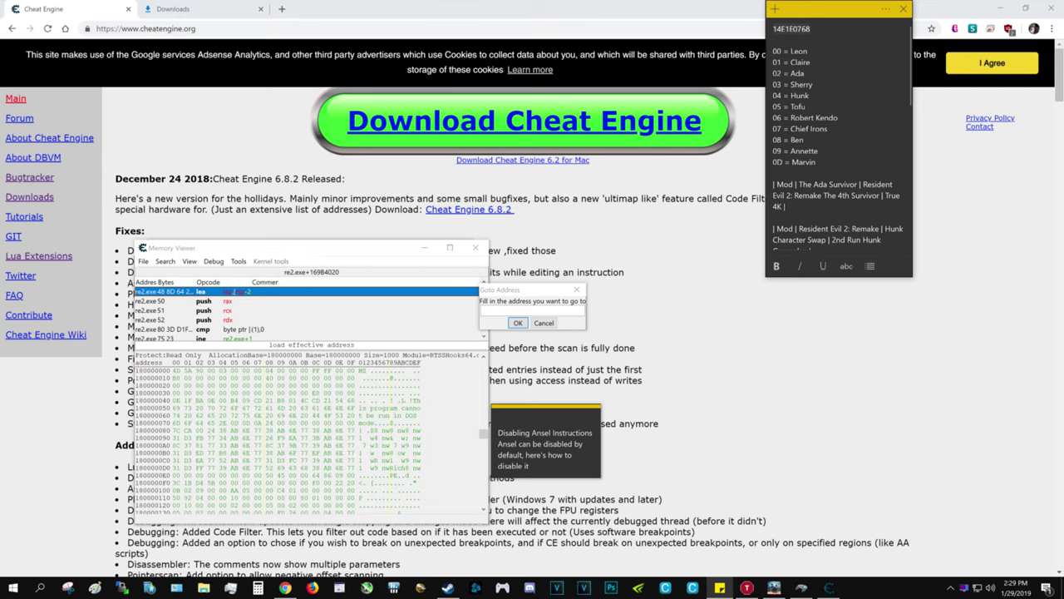
left_click(532, 311)
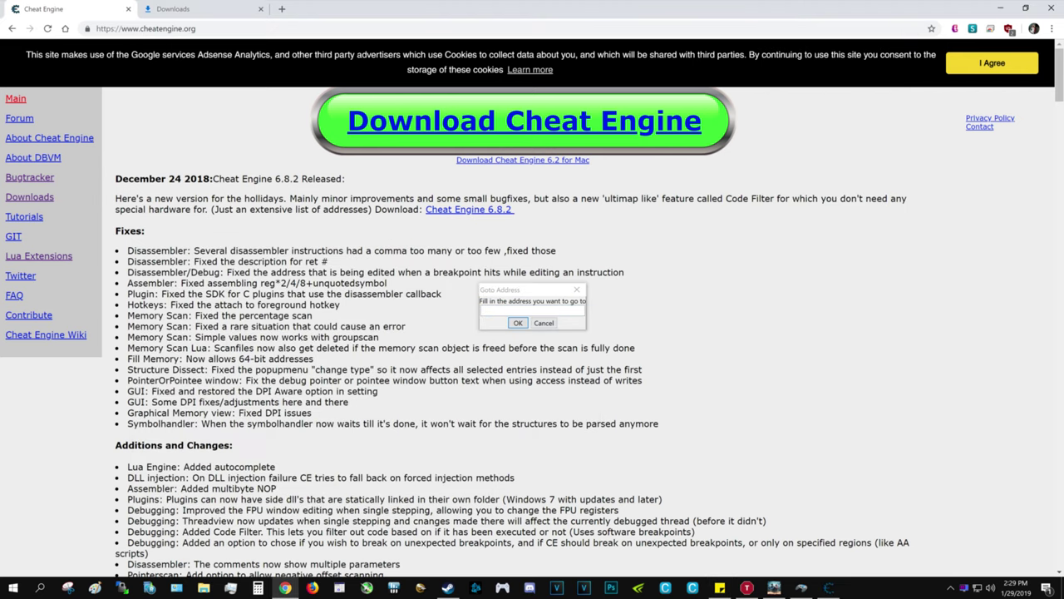
type("14E1E0768")
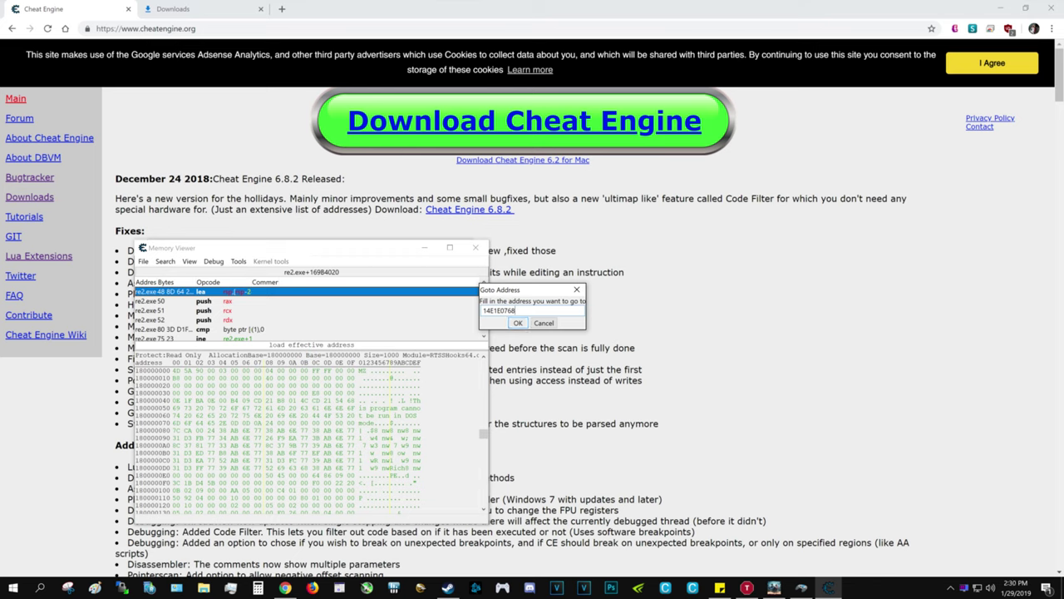
left_click(517, 323)
key("Return")
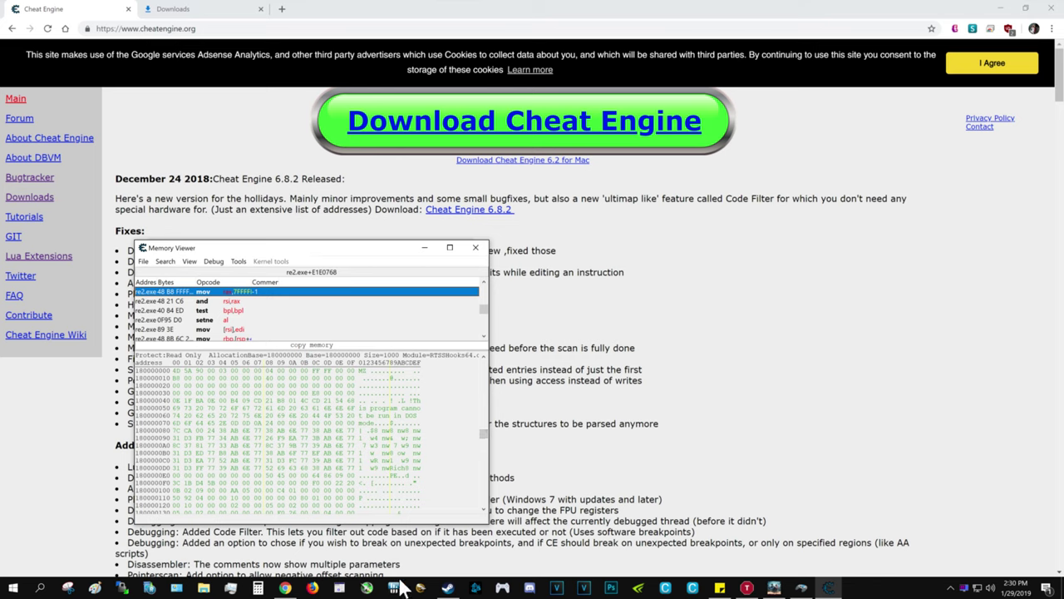
Set a breakpoint on the mov instruction at re2.exe+E1E0768 and allow the debugger to attach to the game process.
right_click(198, 292)
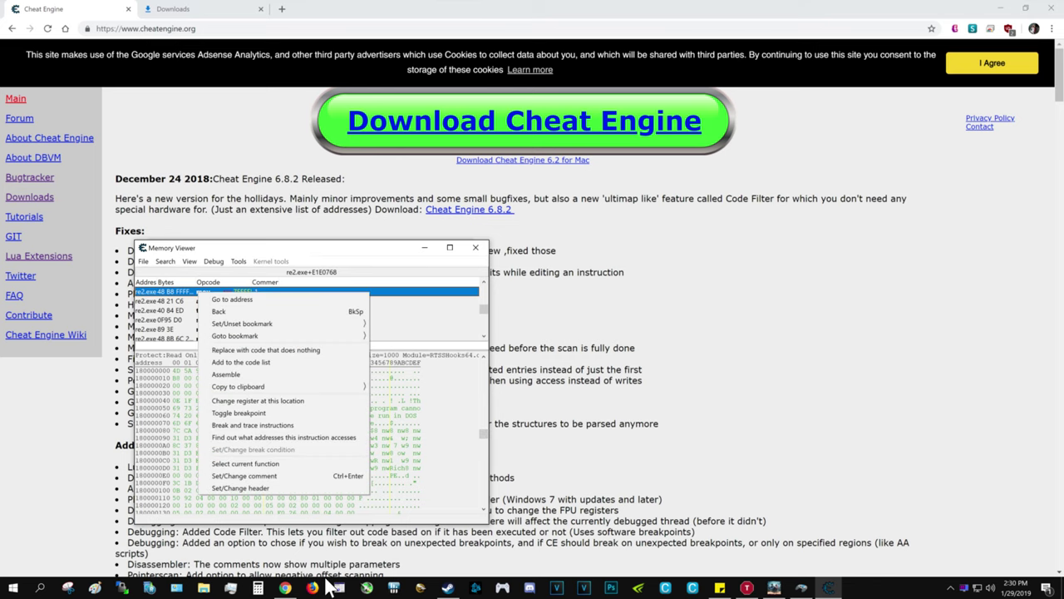
key("Down")
key("Down")
key("Down")
key("Down")
key("Down")
key("Down")
key("Down")
key("Down")
key("Down")
key("Down")
key("Return")
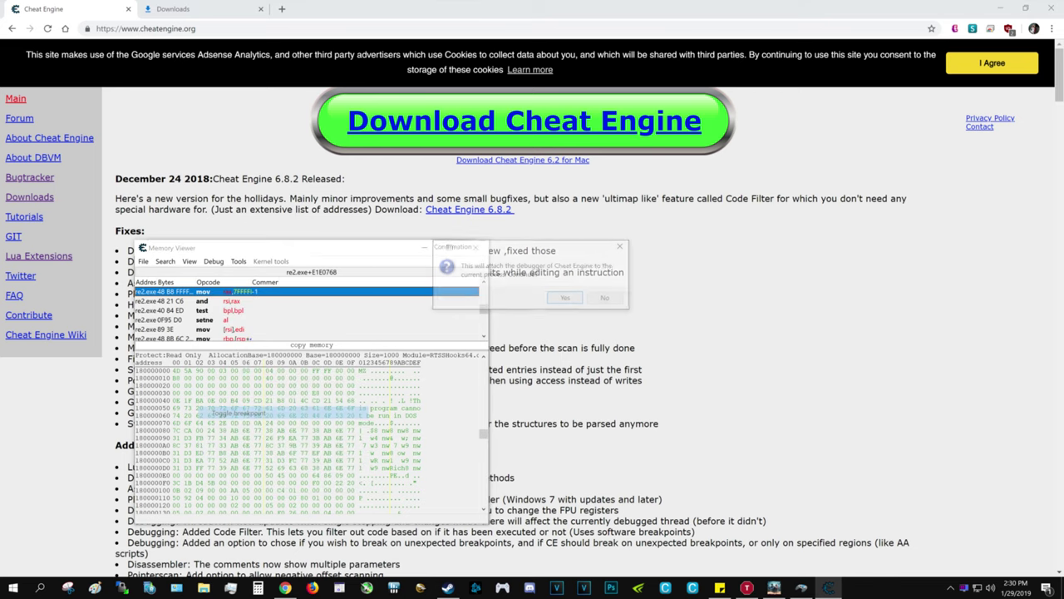
key("Return")
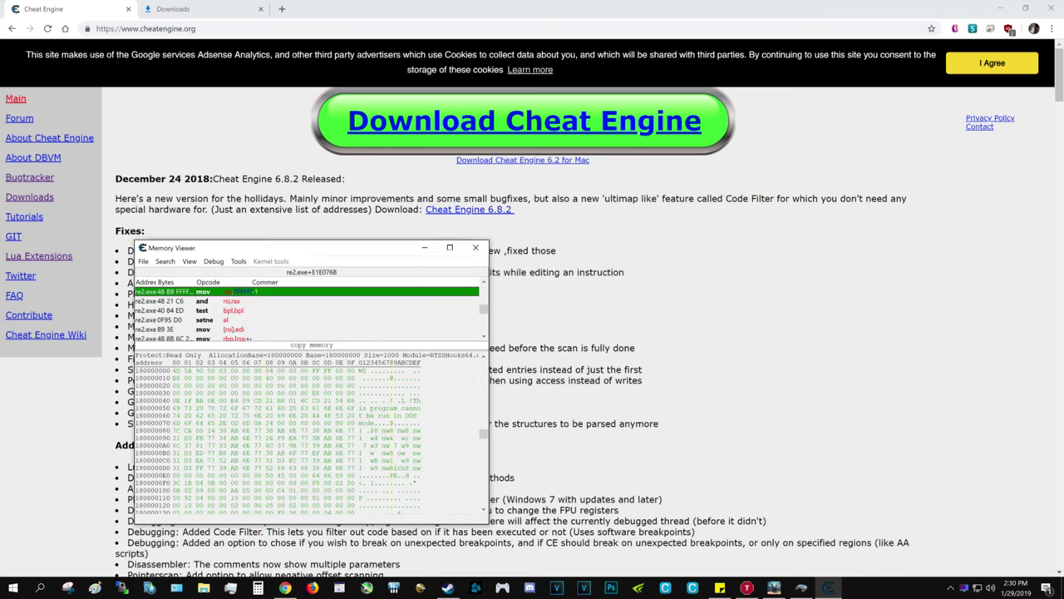
Switch to RESIDENT EVIL 2's main menu to try its entries, and bring the Bluetooth XINPUT controller test window forward.
mouse_move(774, 587)
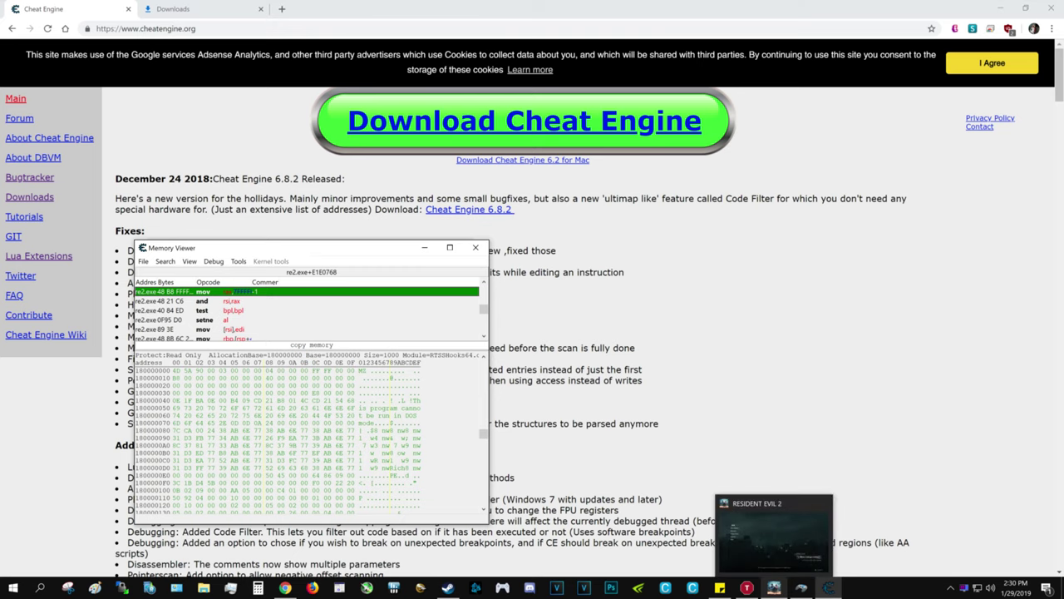
left_click(774, 587)
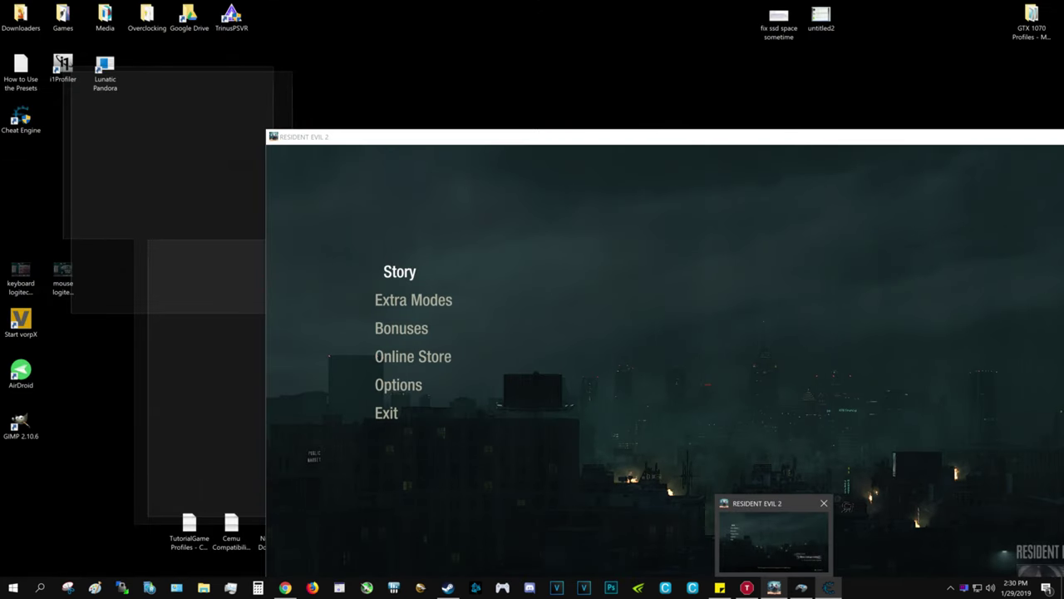
key("Down")
key("Up")
key("Down")
key("Down")
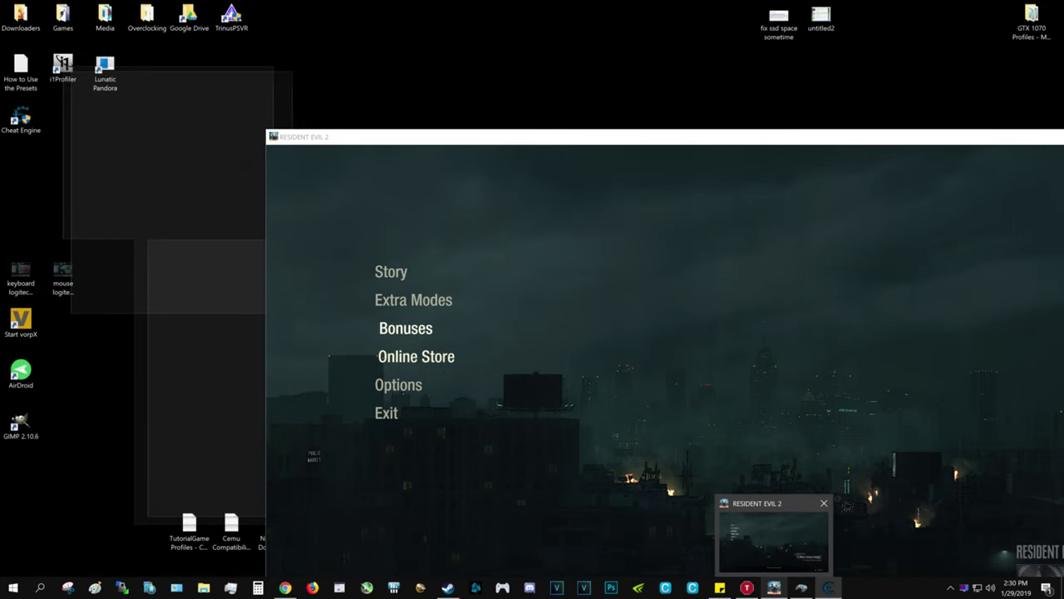
key("Up")
key("Up")
key("Down")
key("Down")
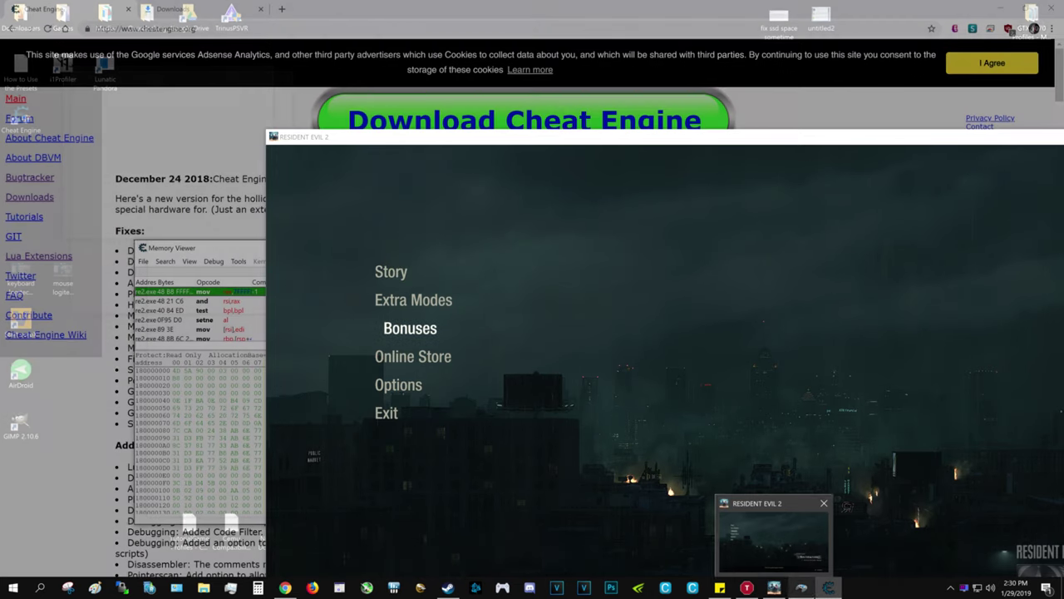
left_click(802, 587)
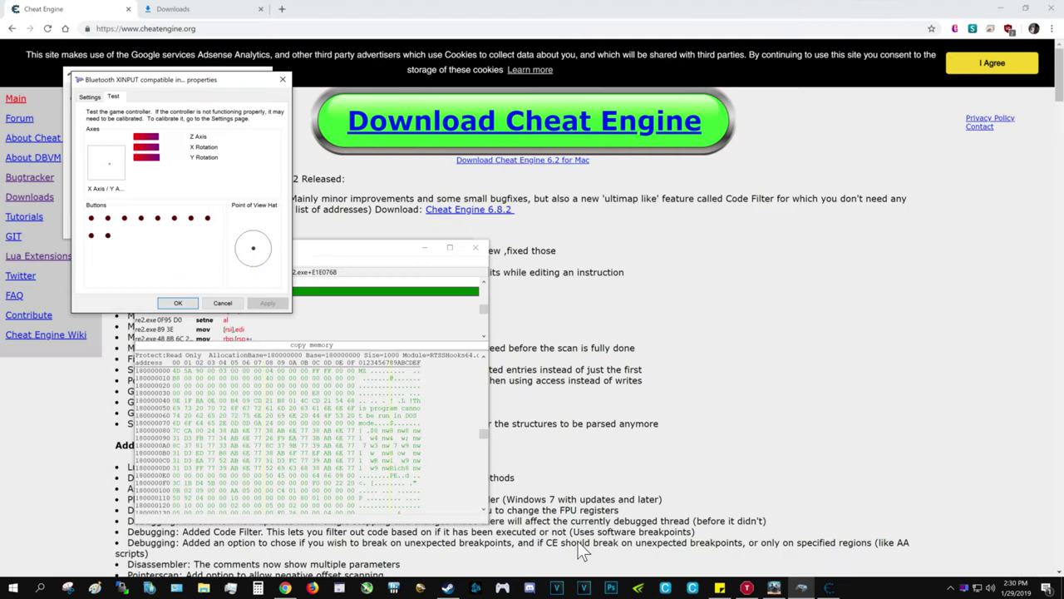
Open Extra Modes in RESIDENT EVIL 2 and choose The 4th Survivor.
mouse_move(774, 587)
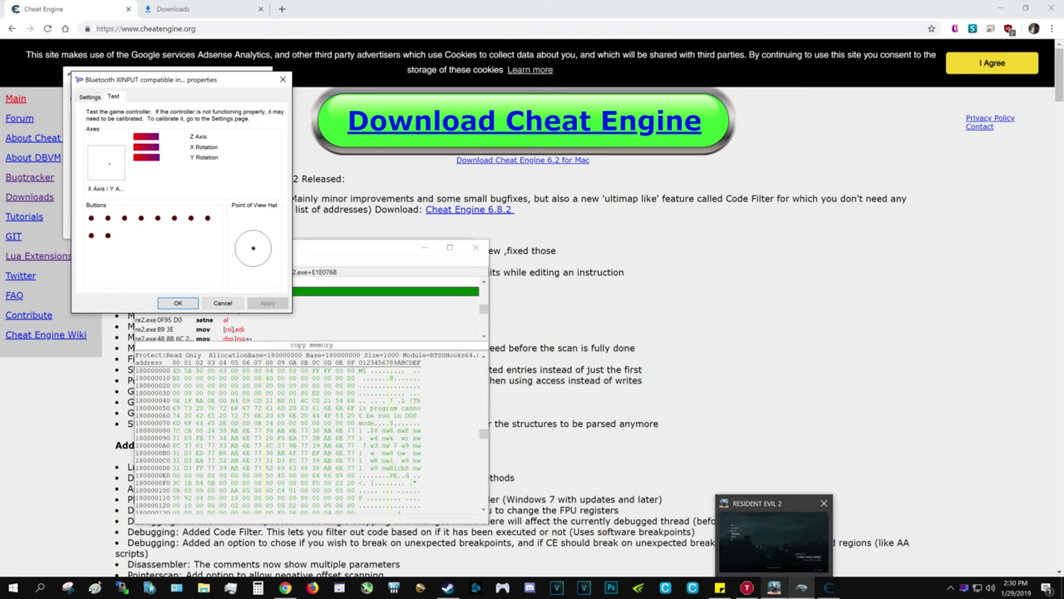
mouse_move(774, 540)
key("Down")
key("Up")
key("Up")
key("Up")
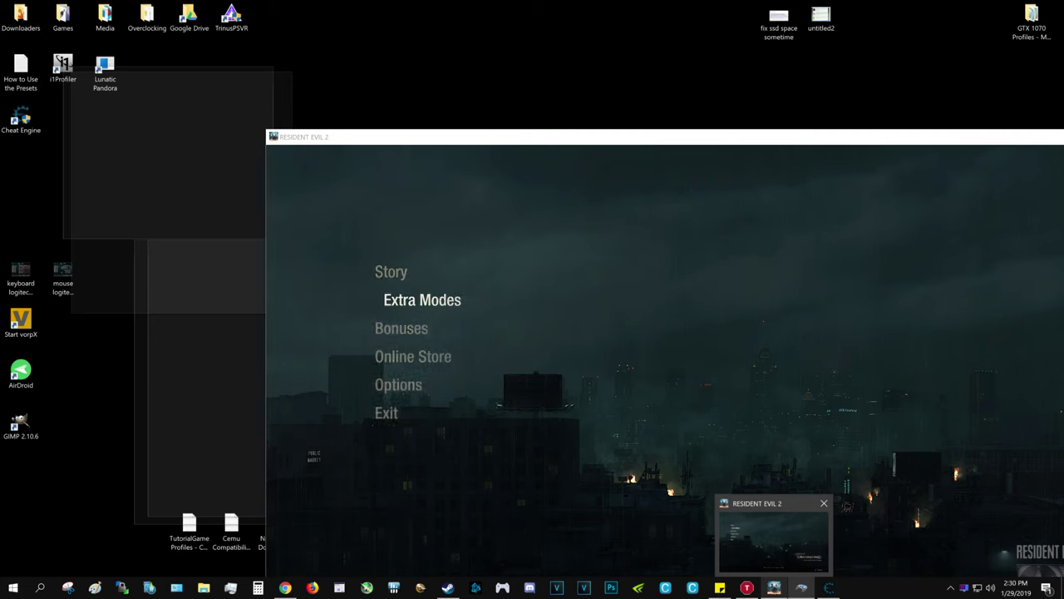
key("Return")
key("Down")
key("Up")
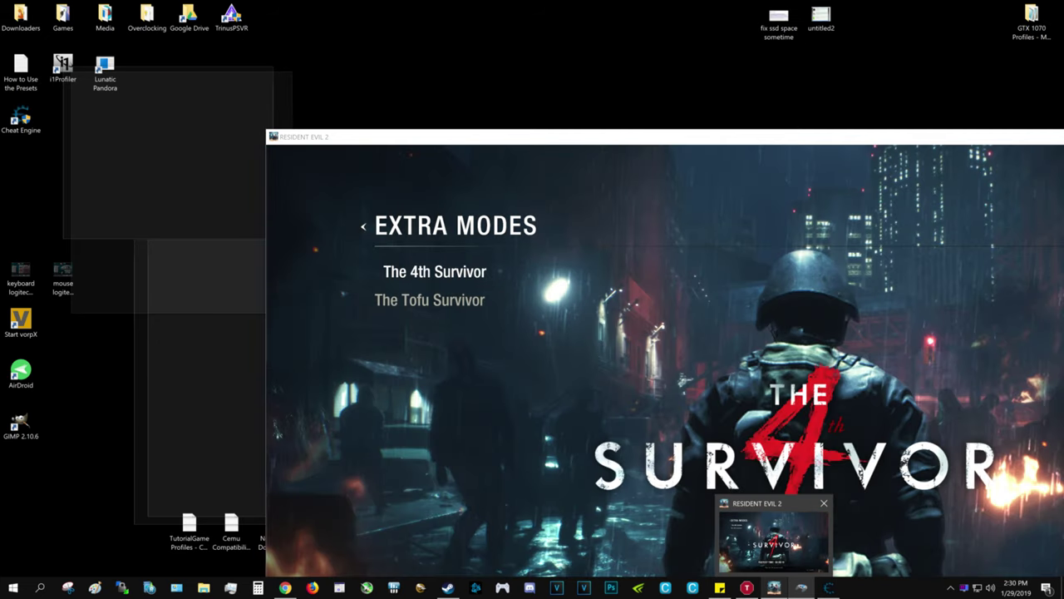
key("Return")
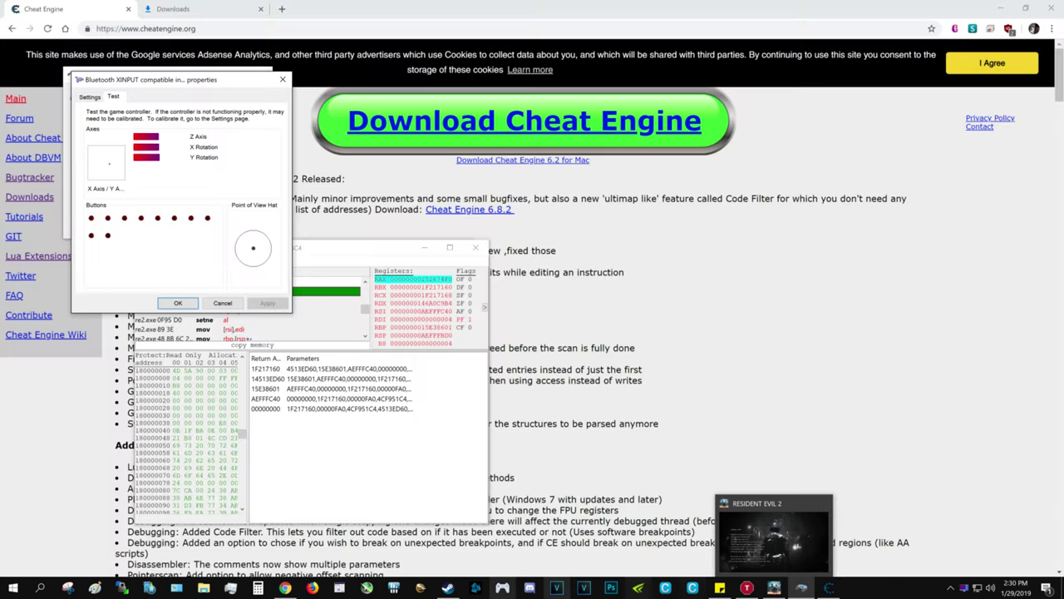
Bring the paused debugger's Memory Viewer into view and set the RDI register to 0D, the code for Marvin.
left_click(397, 247)
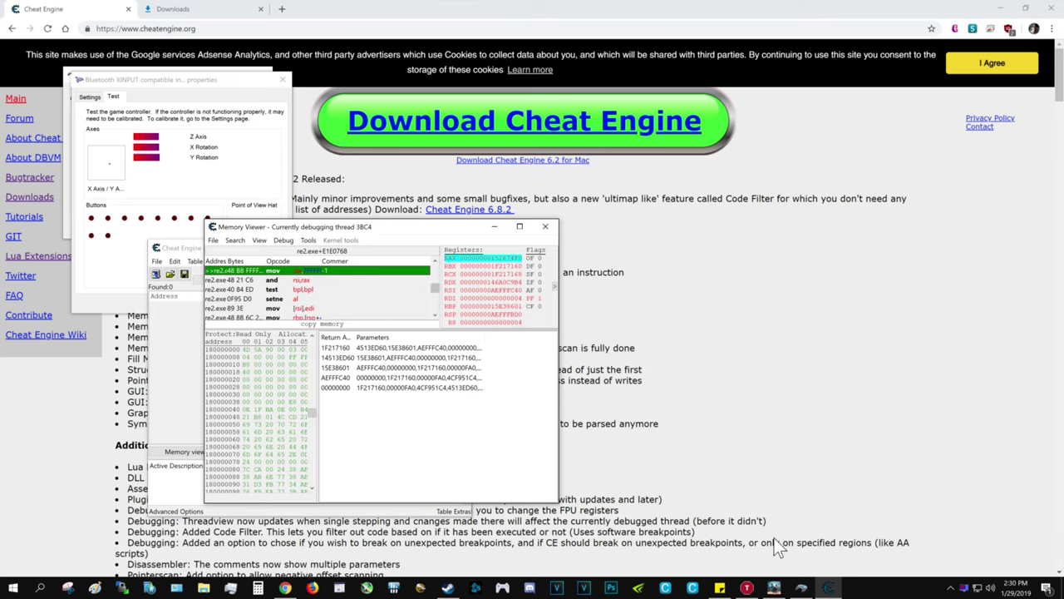
double_click(483, 298)
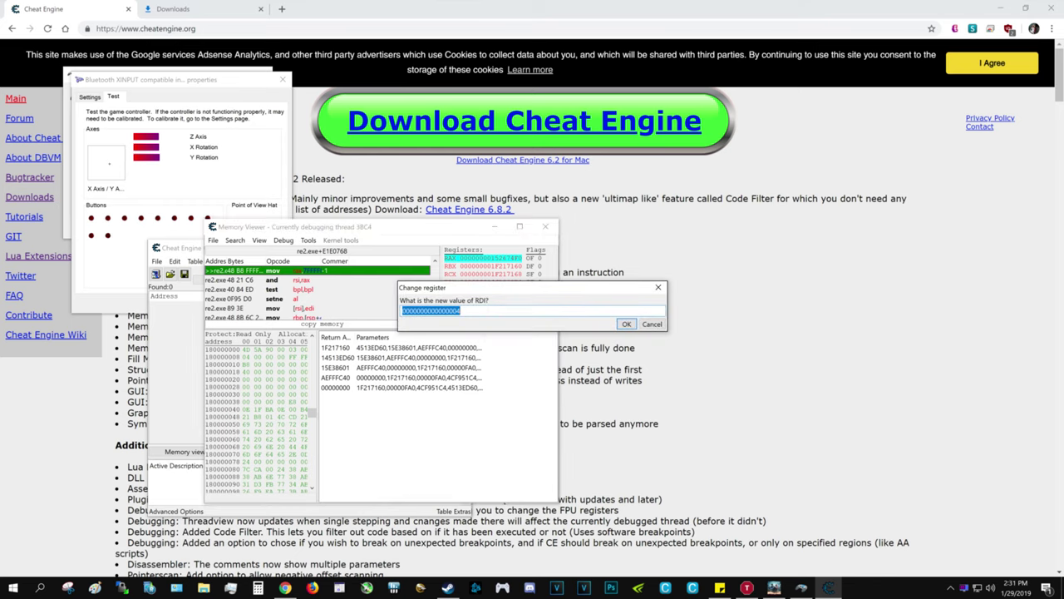
left_click(461, 311)
left_click(626, 323)
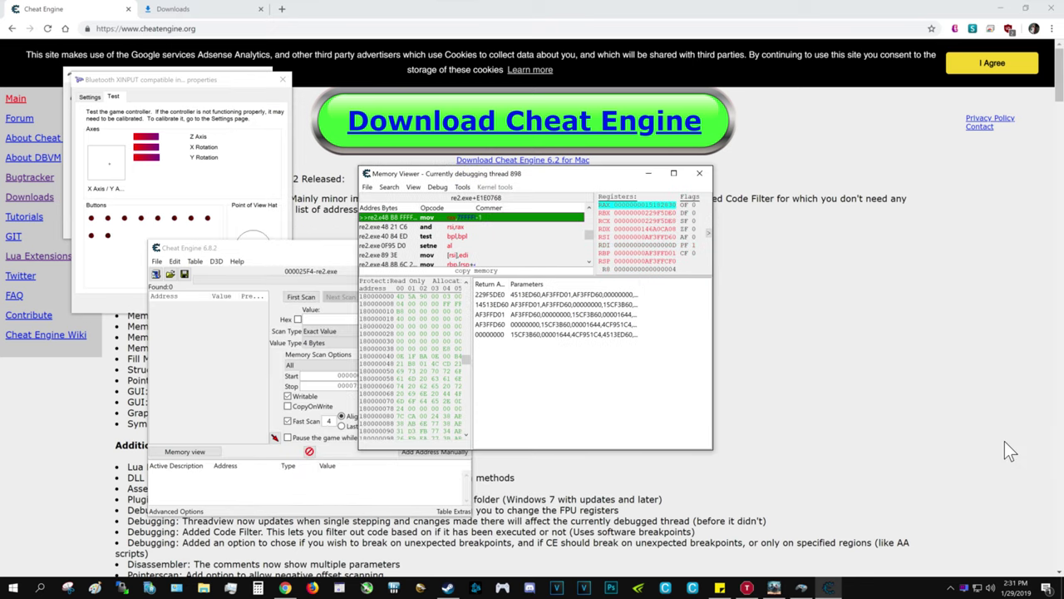
Remove the breakpoint from the mov instruction at re2.exe+E1E0768 and resume the game in its own window.
right_click(503, 218)
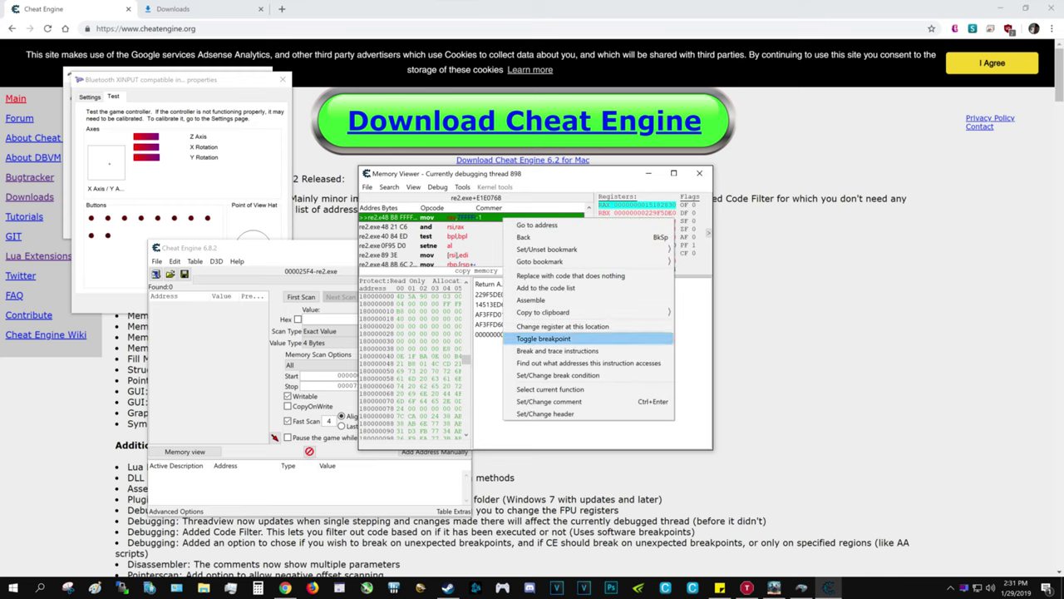
right_click(451, 217)
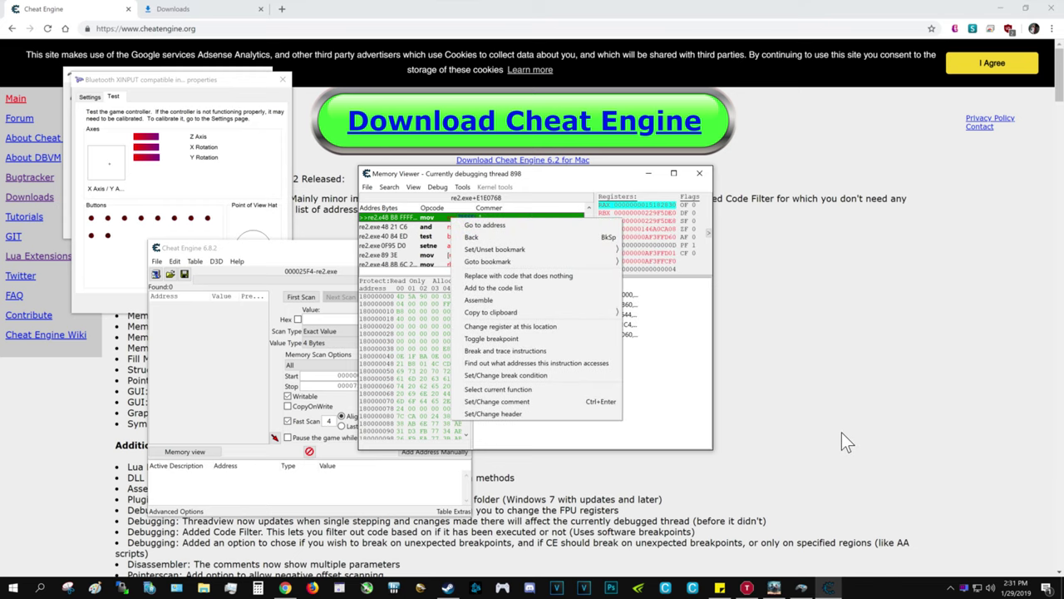
left_click(491, 339)
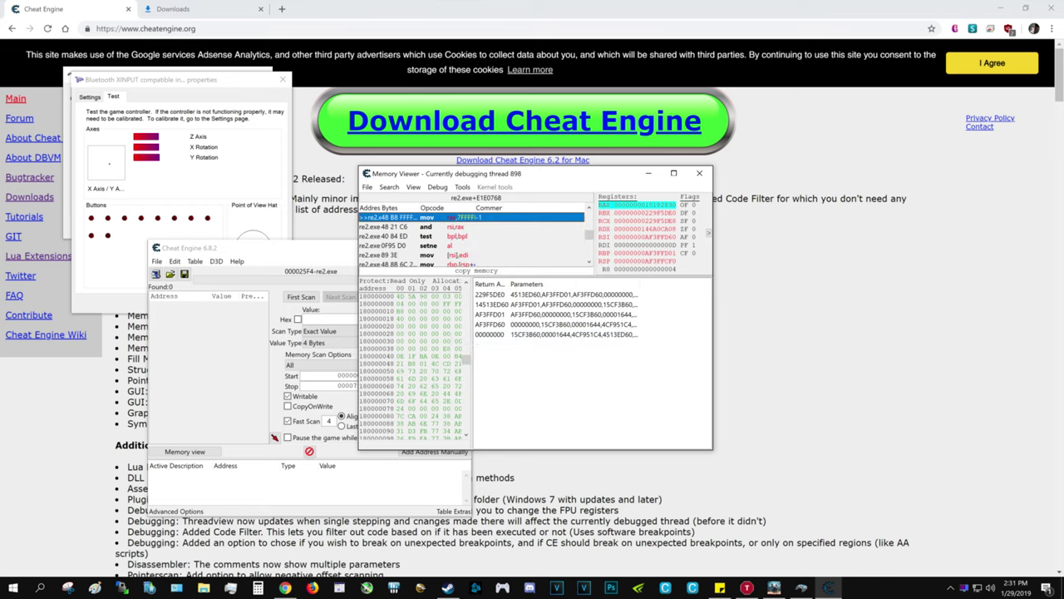
key("F9")
left_click(774, 588)
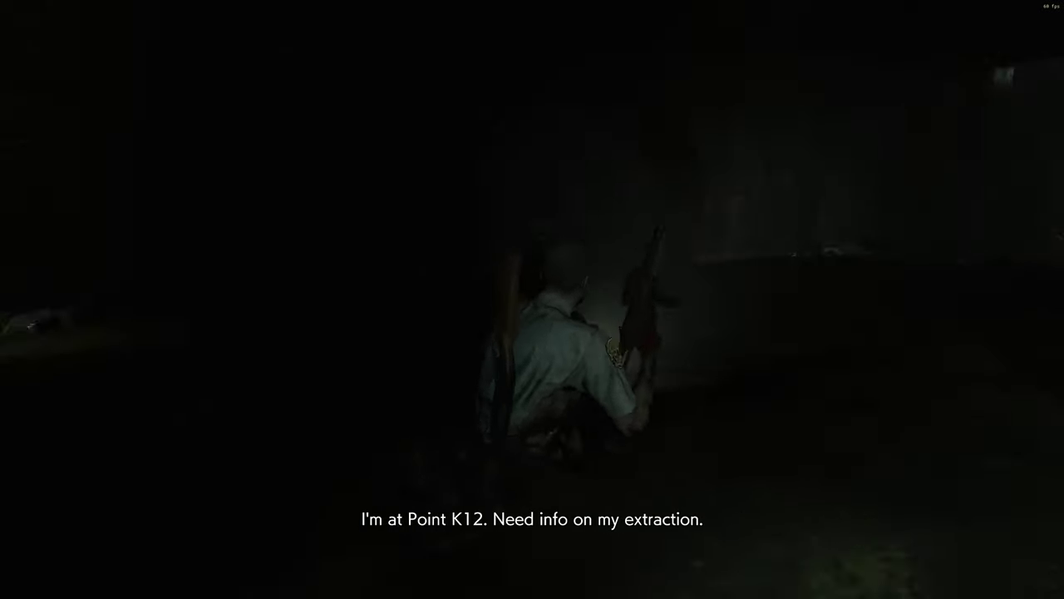
key("w")
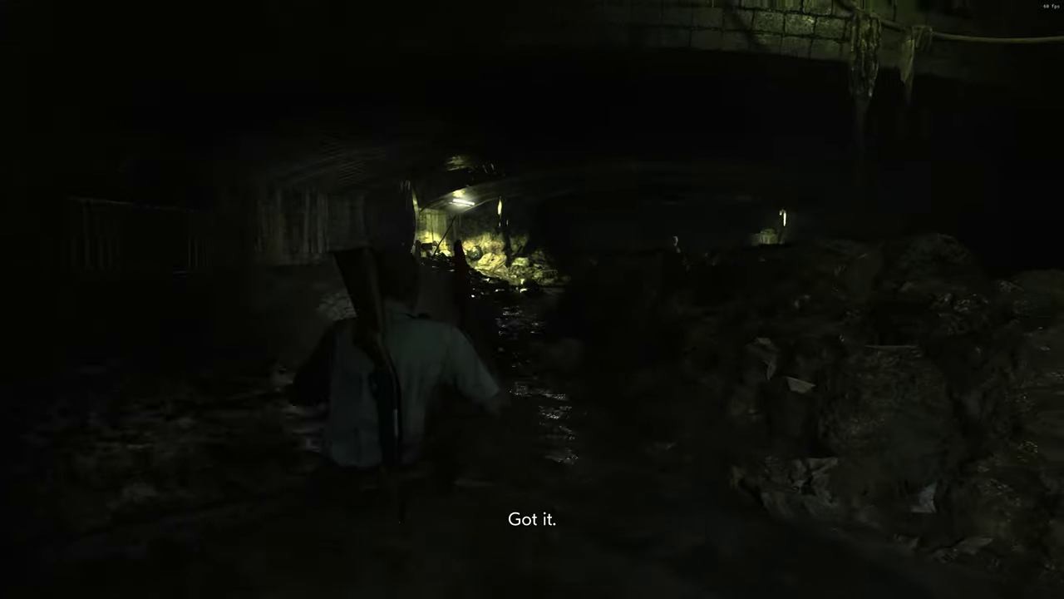
right_click(533, 300)
left_click(532, 299)
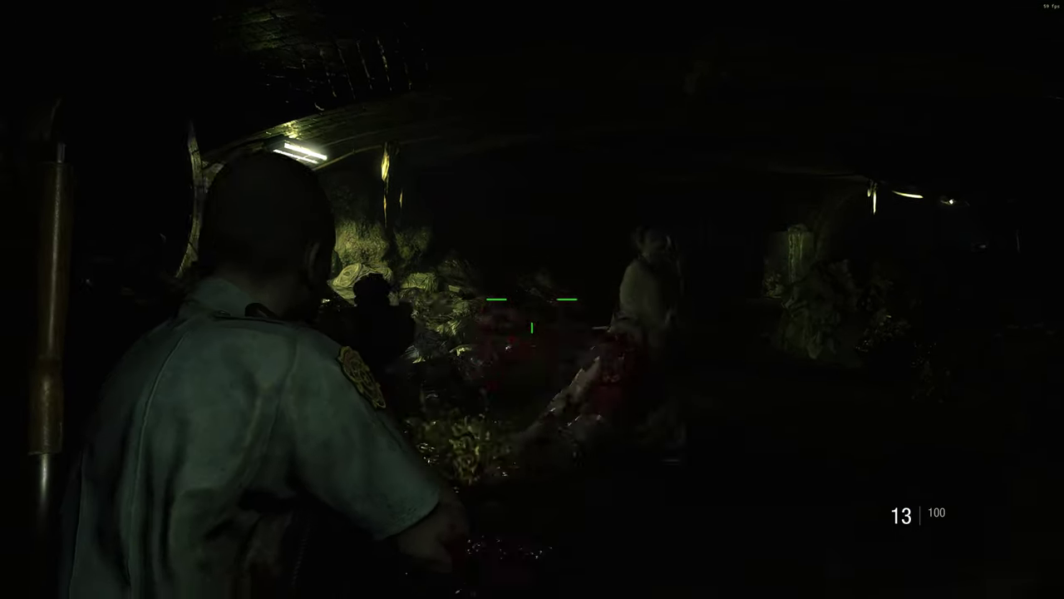
left_click(533, 300)
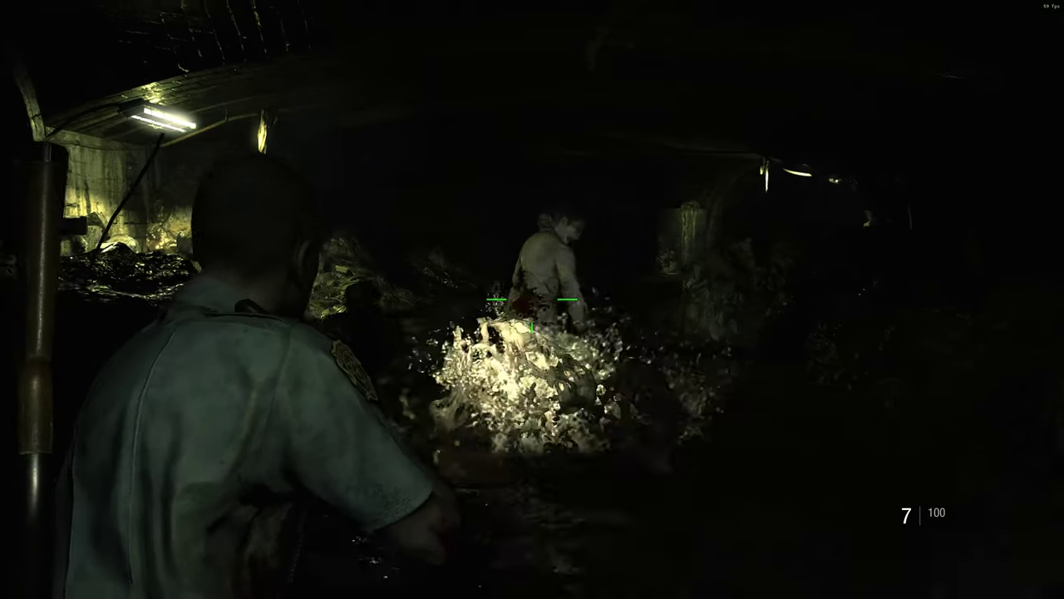
key("w")
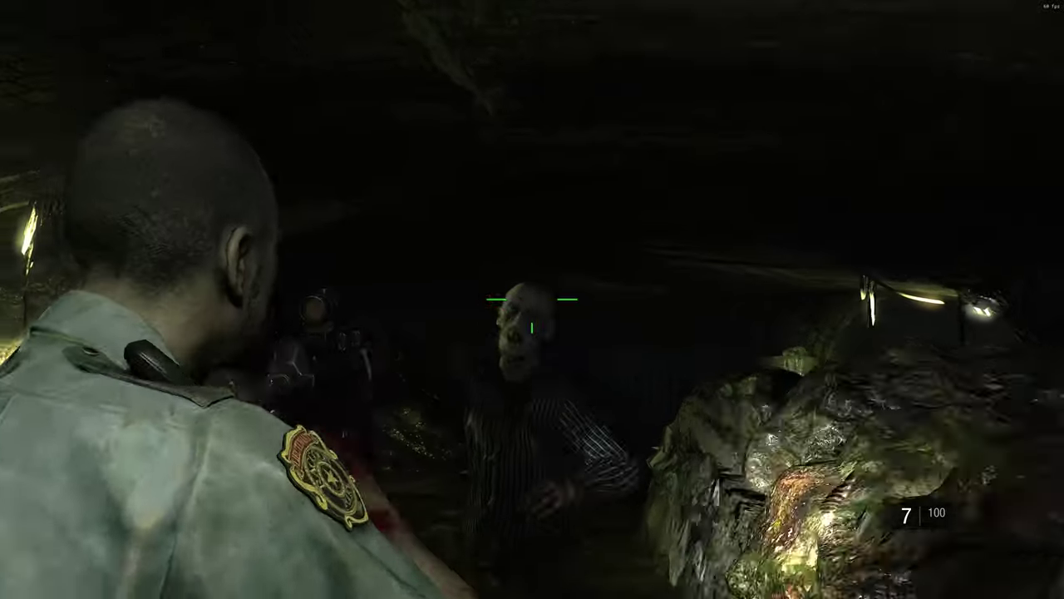
left_click(532, 300)
left_click(532, 300)
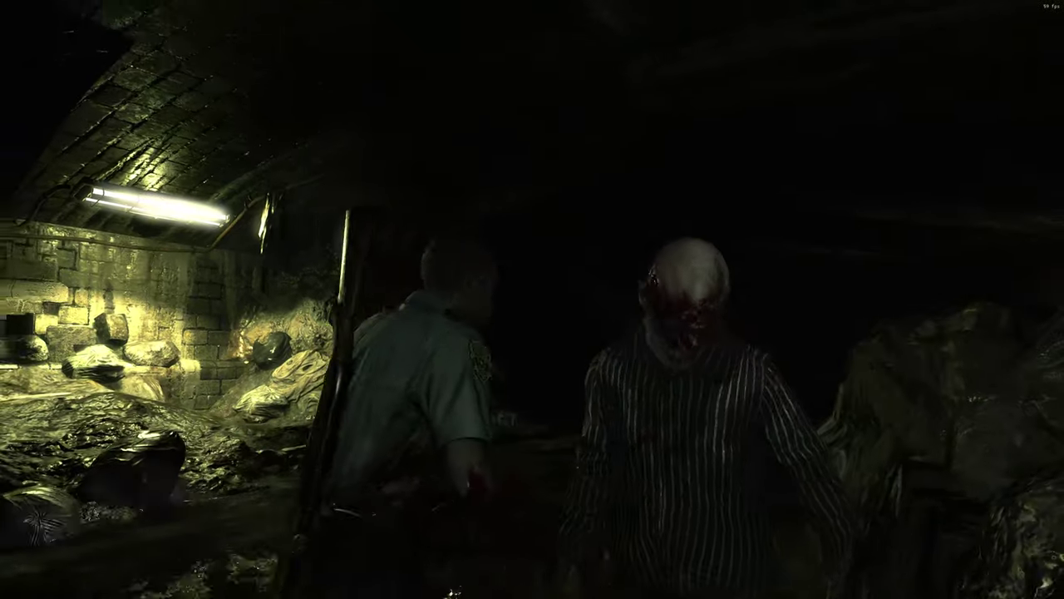
key("w")
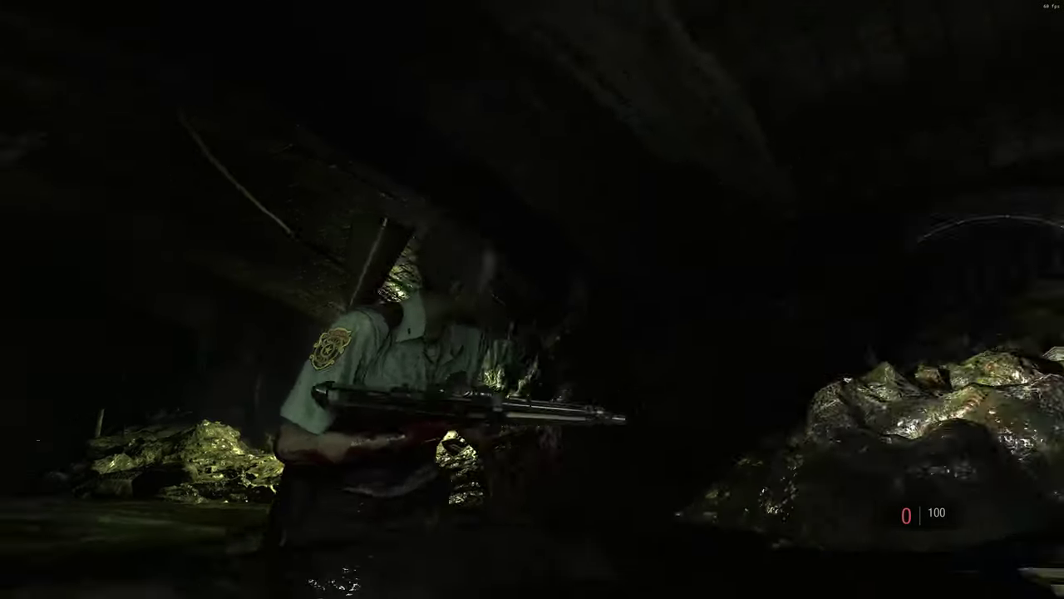
key("2")
right_click(532, 300)
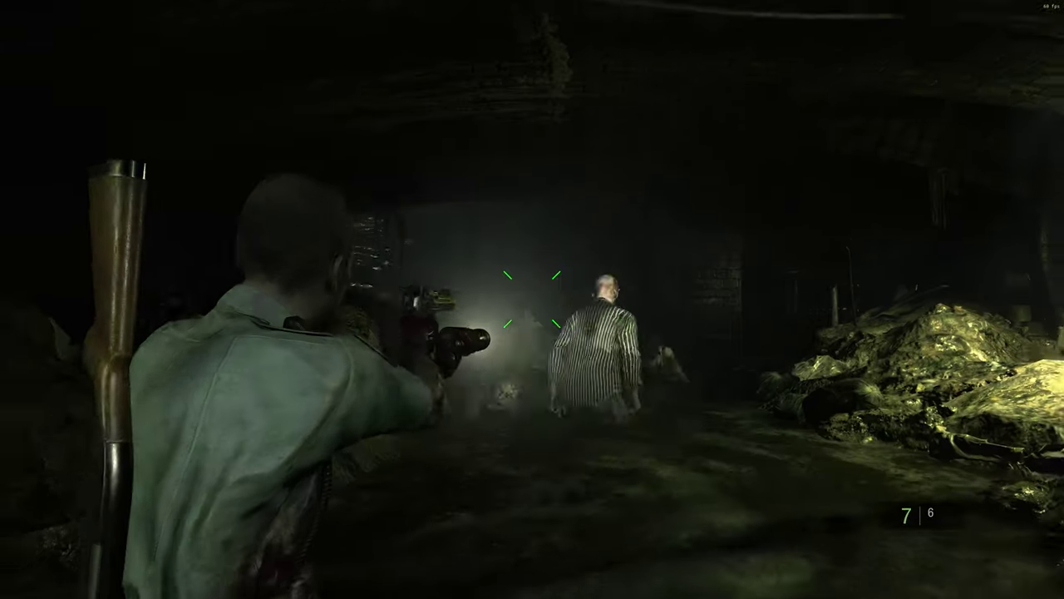
left_click(532, 299)
left_click(532, 300)
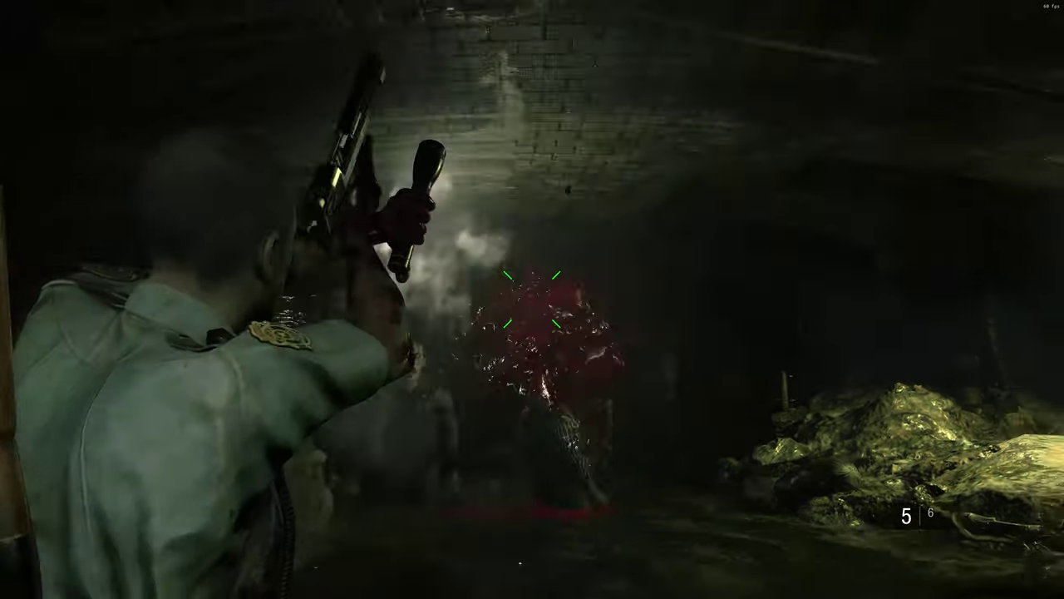
left_click(532, 300)
left_click(532, 299)
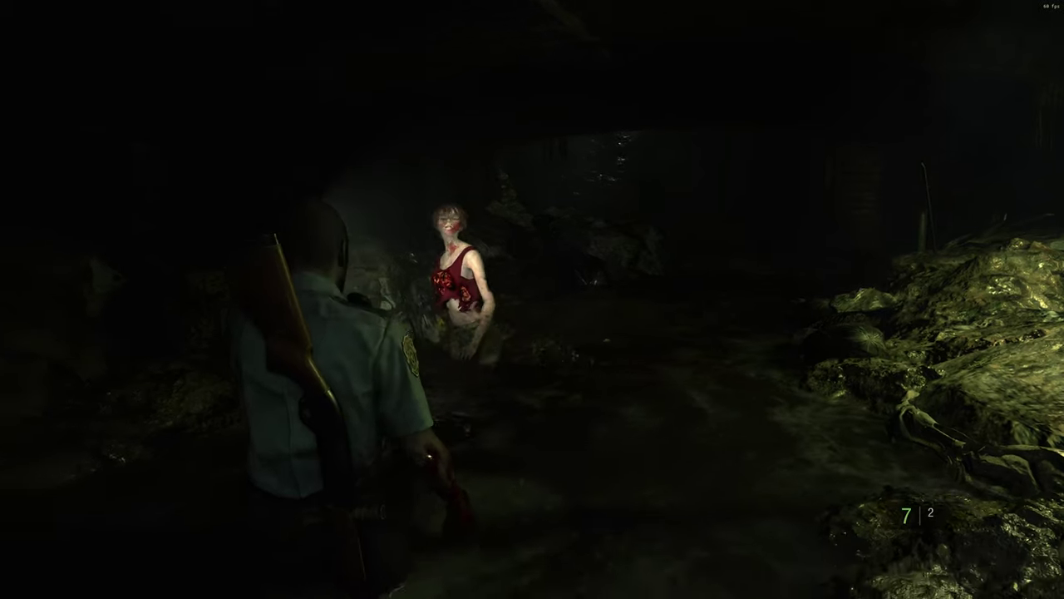
key("s")
key("a")
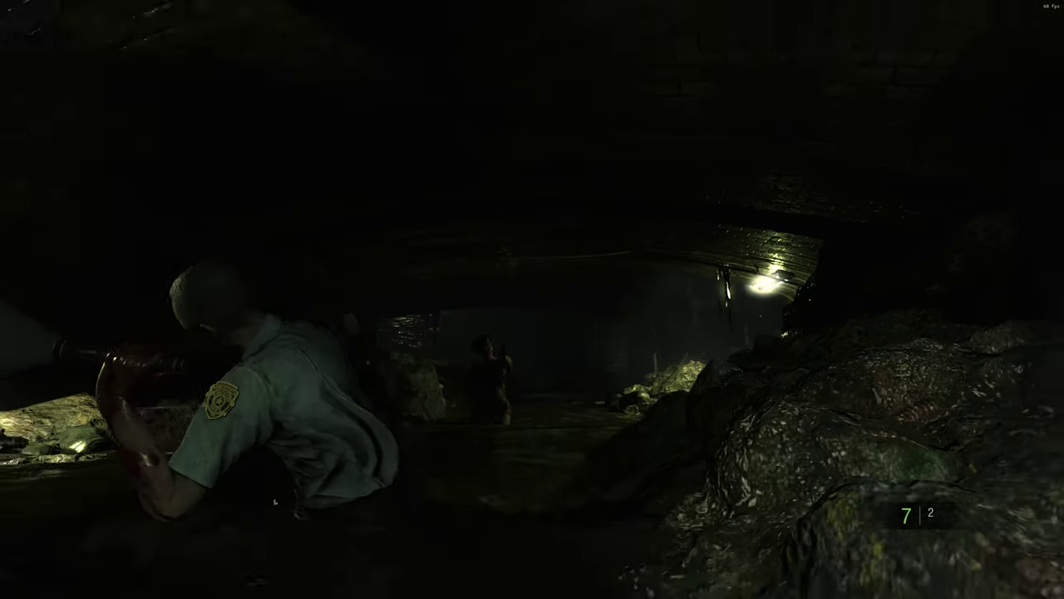